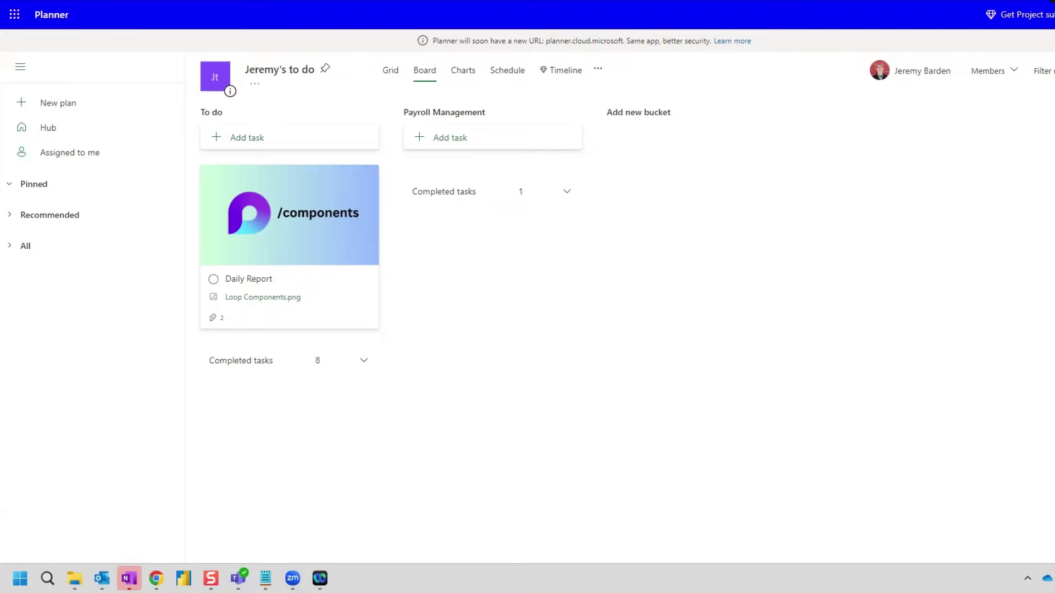
- Review the Daily Report task's details, including its notes and attachments
{"action": "left_click", "coordinate": [308, 222]}
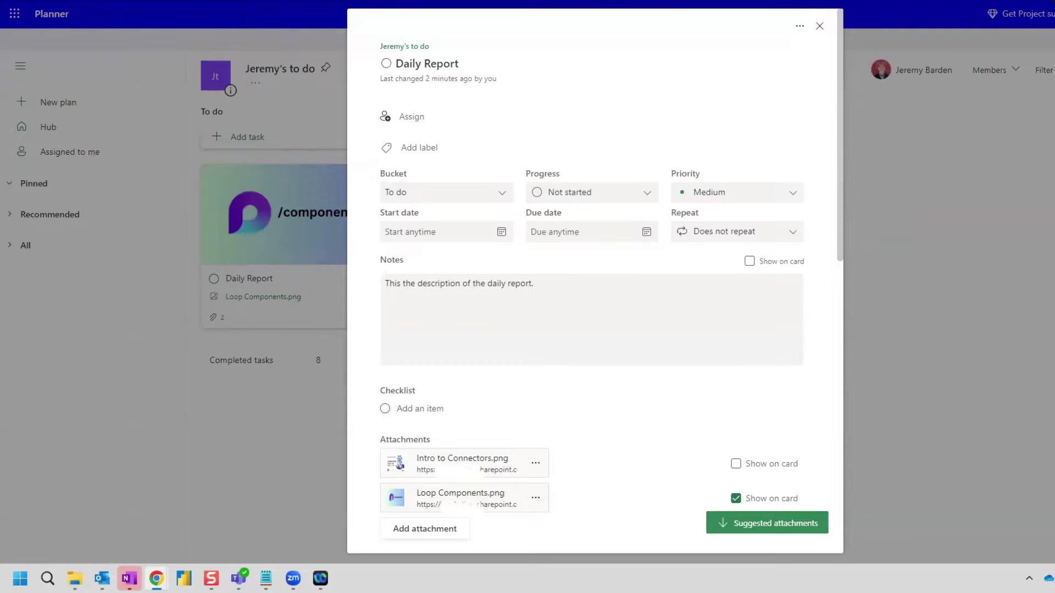
{"action": "left_click", "coordinate": [819, 26]}
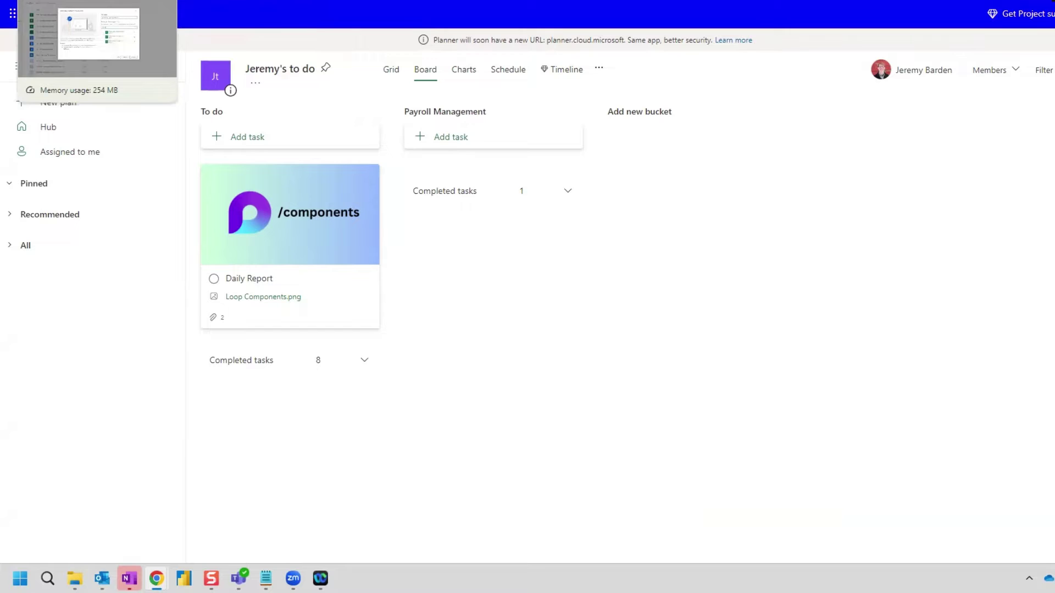
- Switch to Power Automate and create the automated cloud flow "Get Planner Task Attachments" with Planner's "When a task is completed" trigger
{"action": "left_click", "coordinate": [66, 0]}
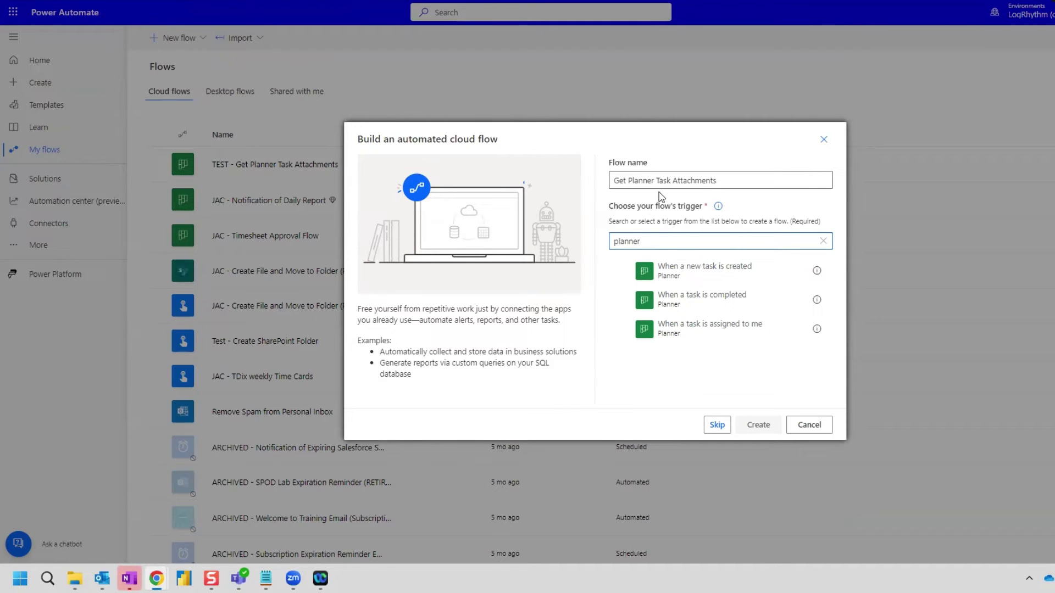
{"action": "left_click", "coordinate": [734, 179]}
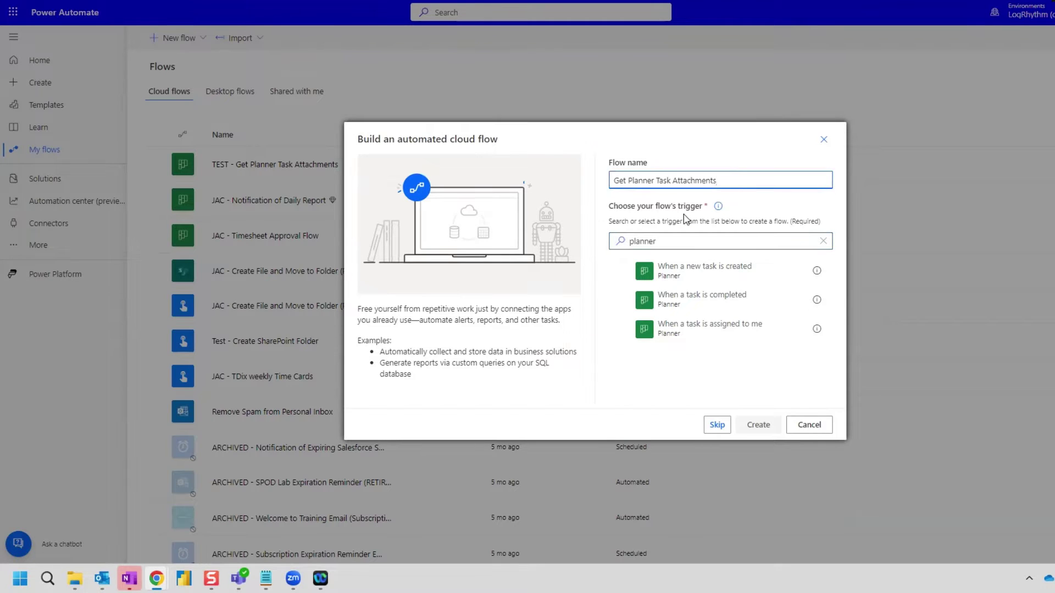
{"action": "left_click", "coordinate": [665, 246]}
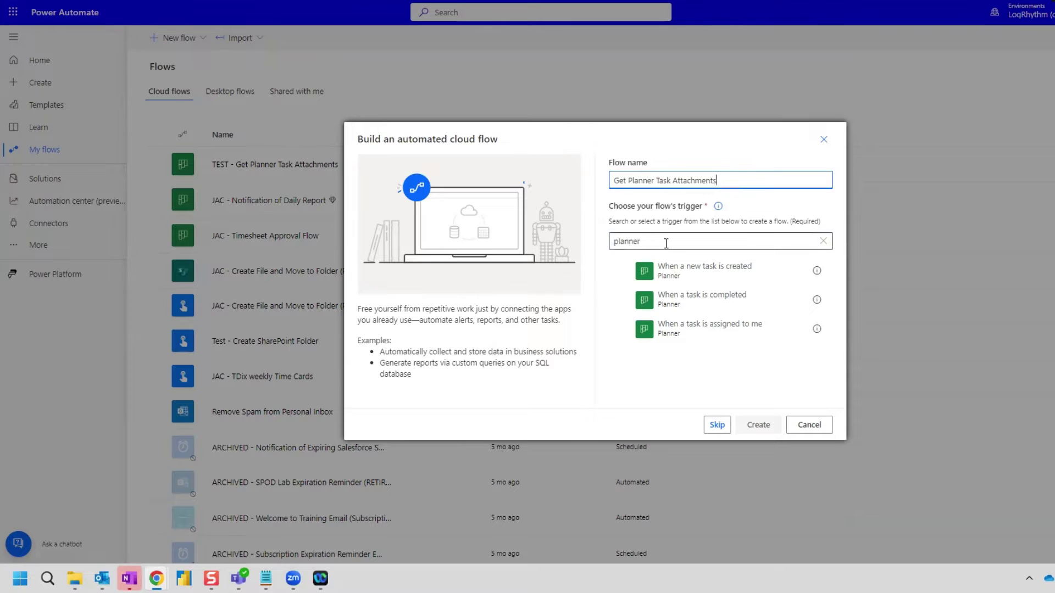
{"action": "left_click", "coordinate": [666, 244]}
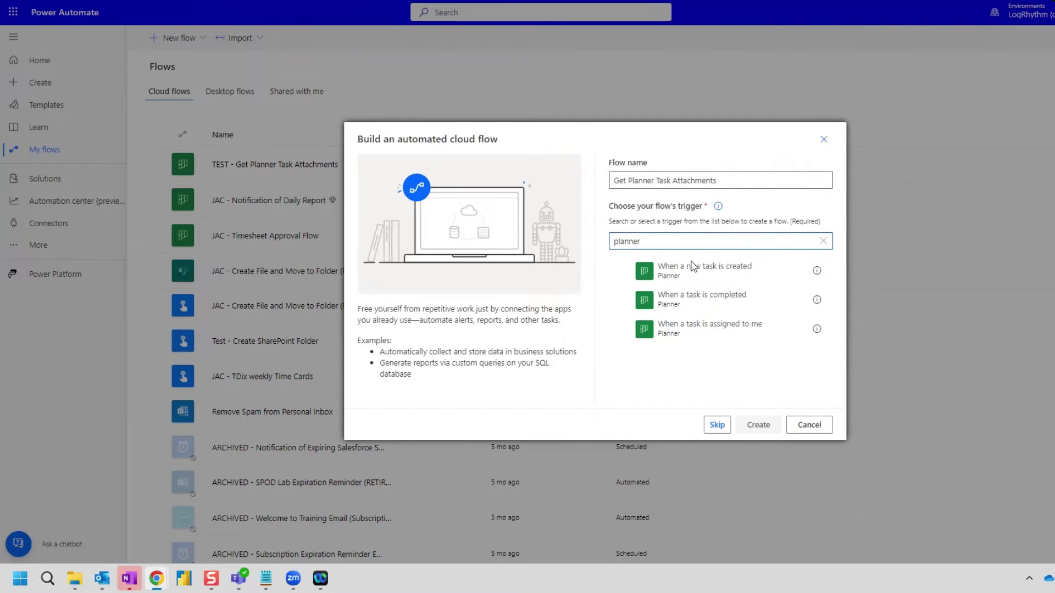
{"action": "left_click", "coordinate": [684, 308]}
{"action": "left_click", "coordinate": [757, 426]}
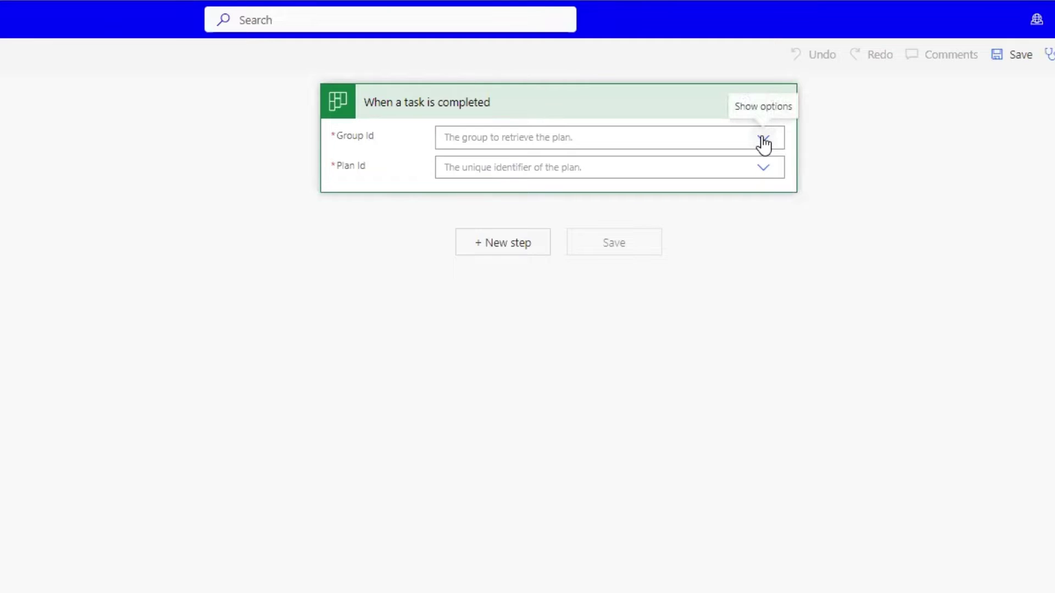
- Set the trigger's Group Id and Plan Id to the owner's personal to-do group and plan
{"action": "left_click", "coordinate": [764, 139]}
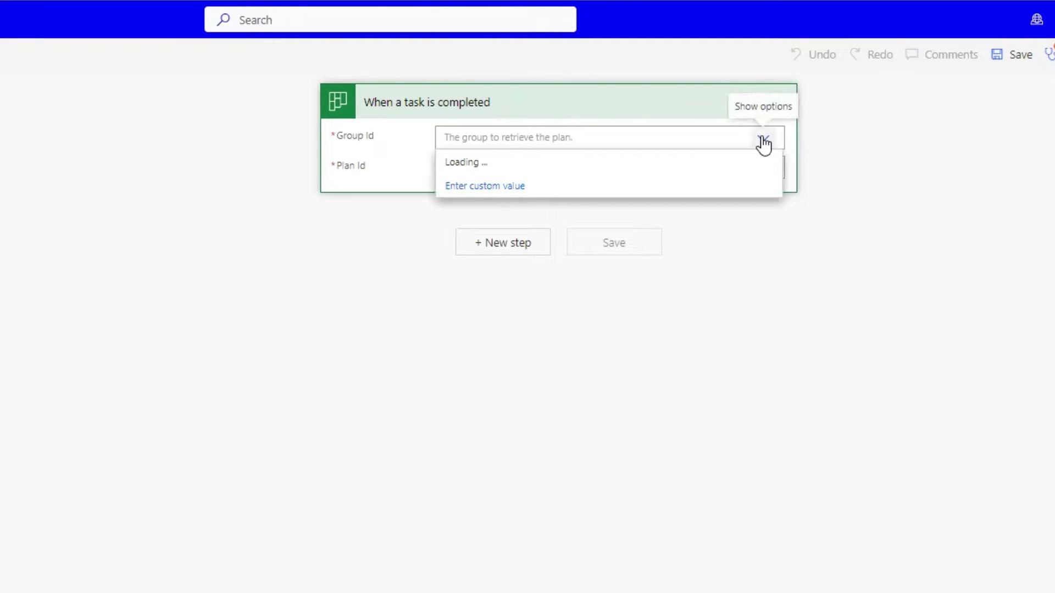
{"action": "left_click", "coordinate": [542, 209]}
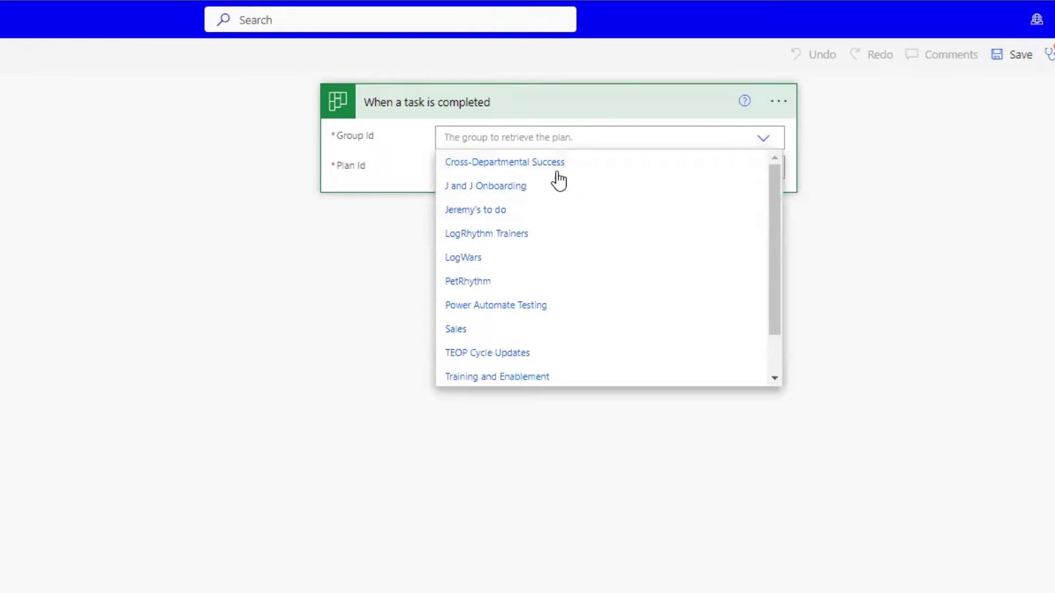
{"action": "left_click", "coordinate": [594, 167]}
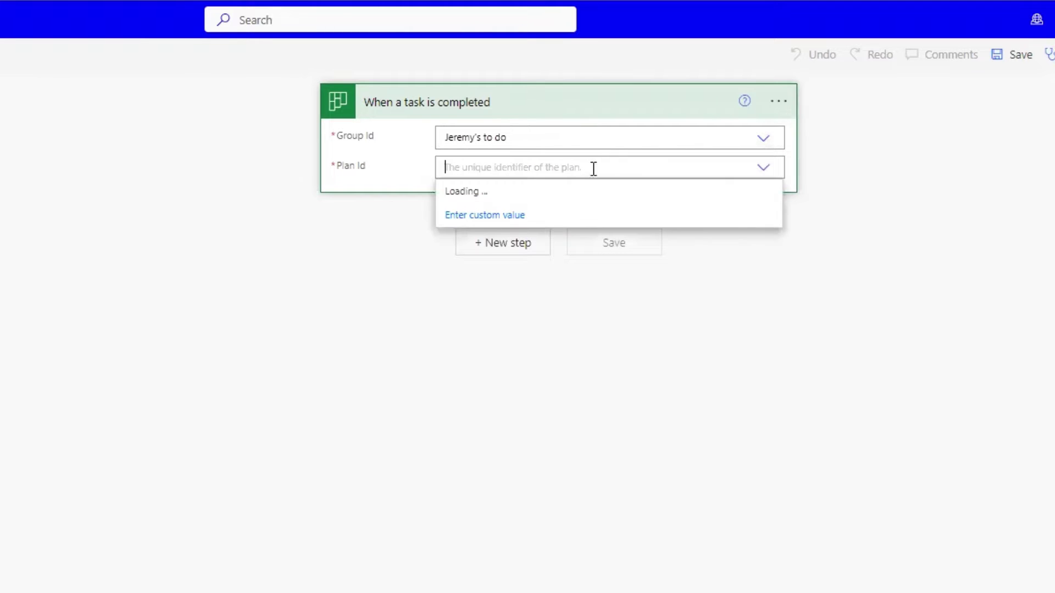
{"action": "left_click", "coordinate": [517, 199]}
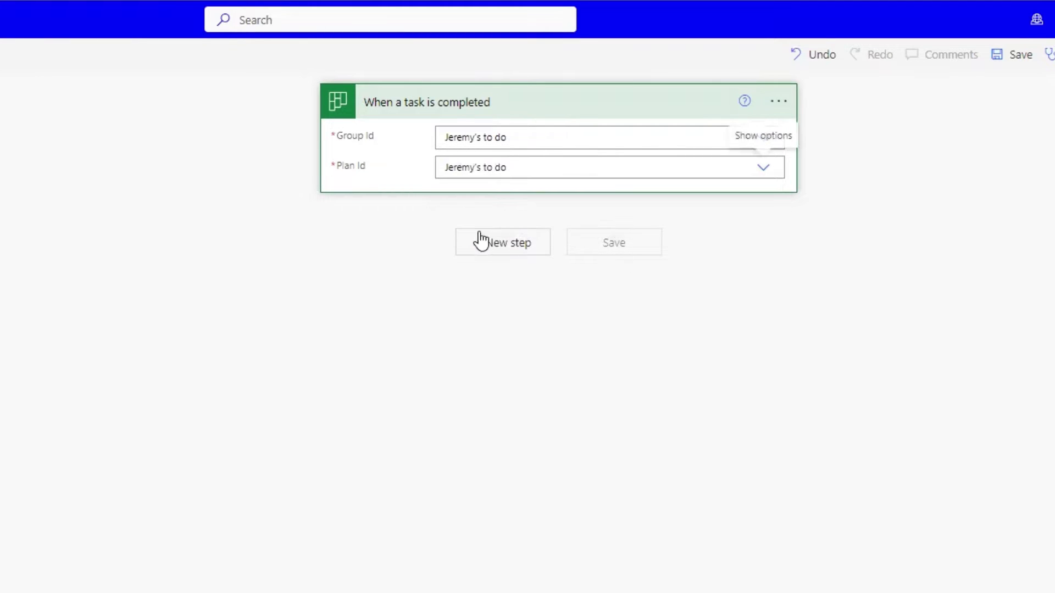
- Add Planner's "Get task details" action after the trigger
{"action": "left_click", "coordinate": [504, 247]}
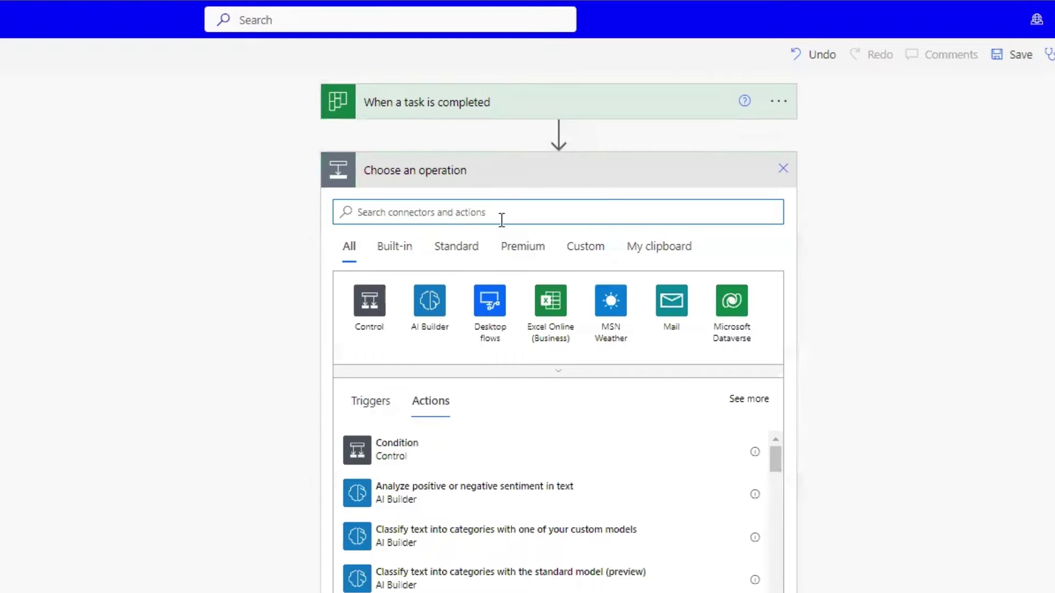
{"action": "type", "text": "planner"}
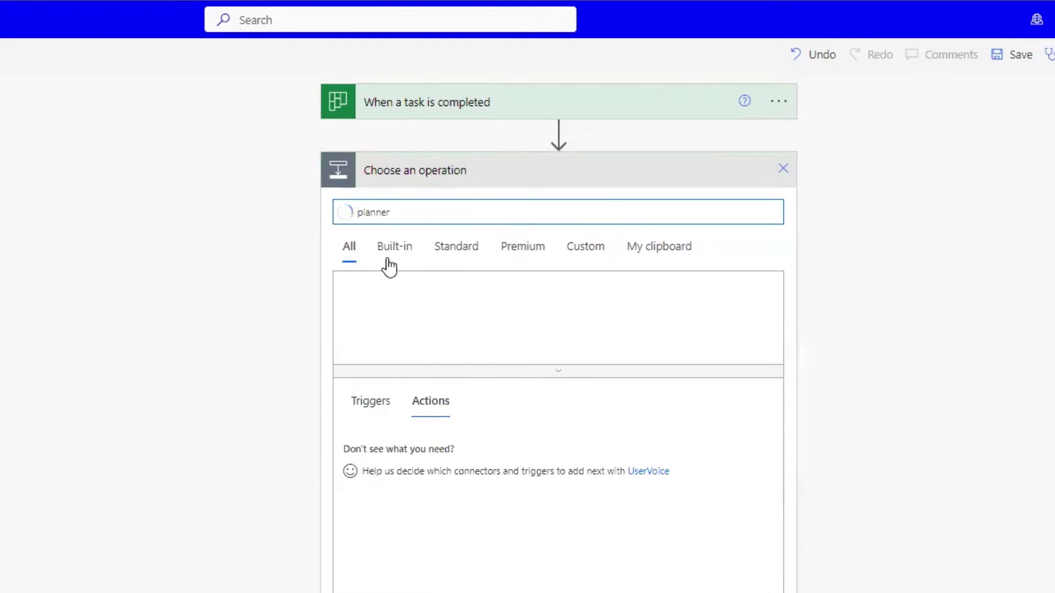
{"action": "left_click", "coordinate": [370, 308]}
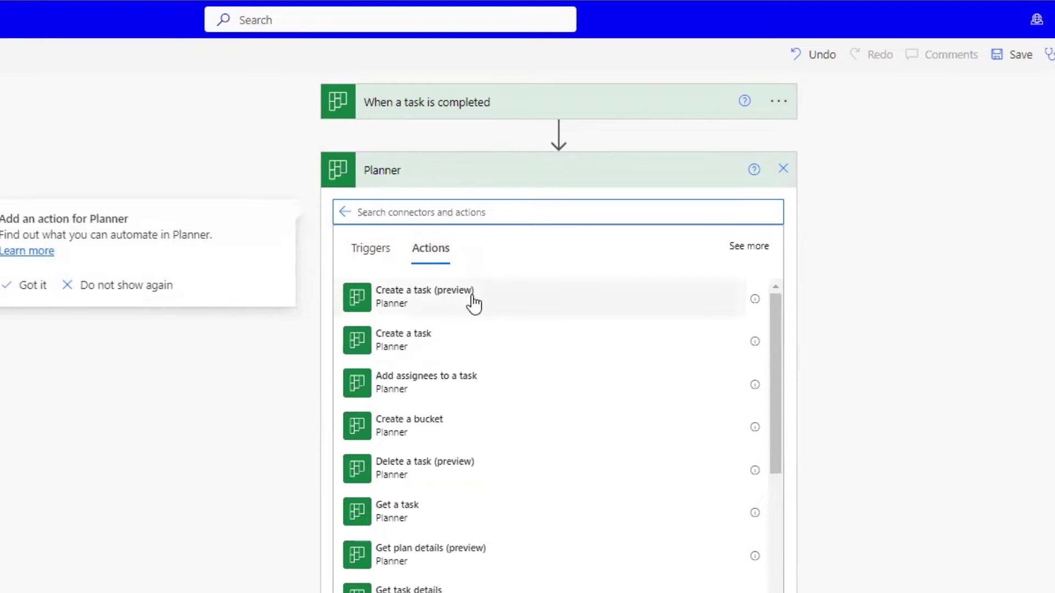
{"action": "type", "text": "g"}
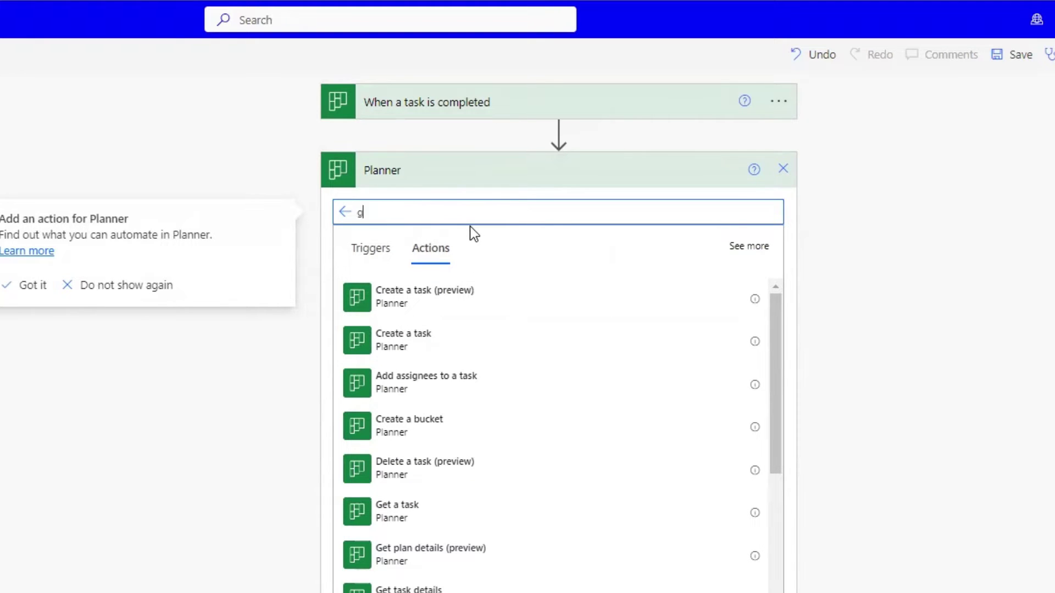
{"action": "type", "text": "et task details"}
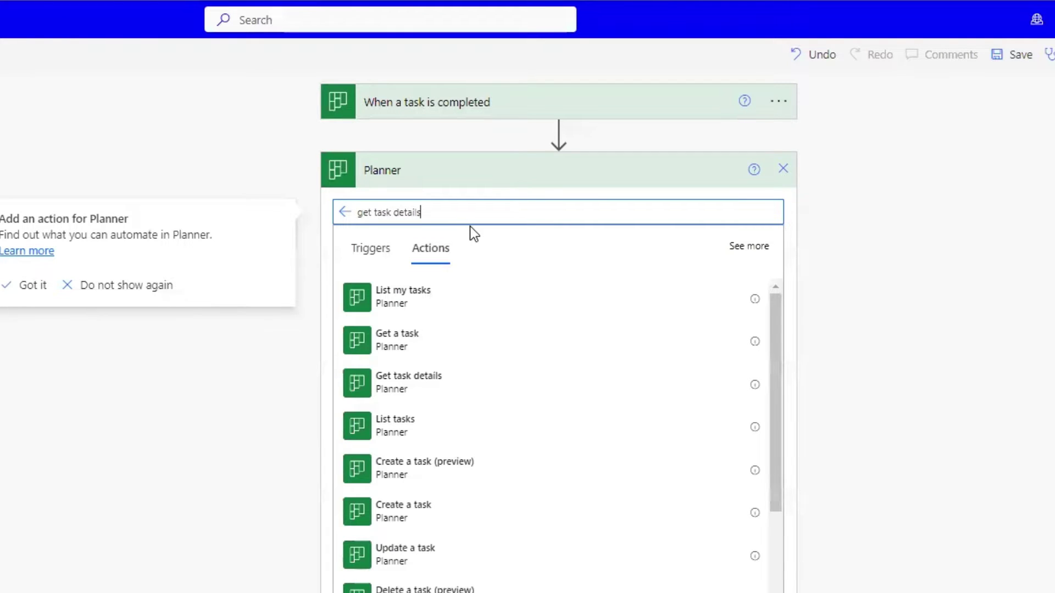
{"action": "left_click", "coordinate": [409, 302]}
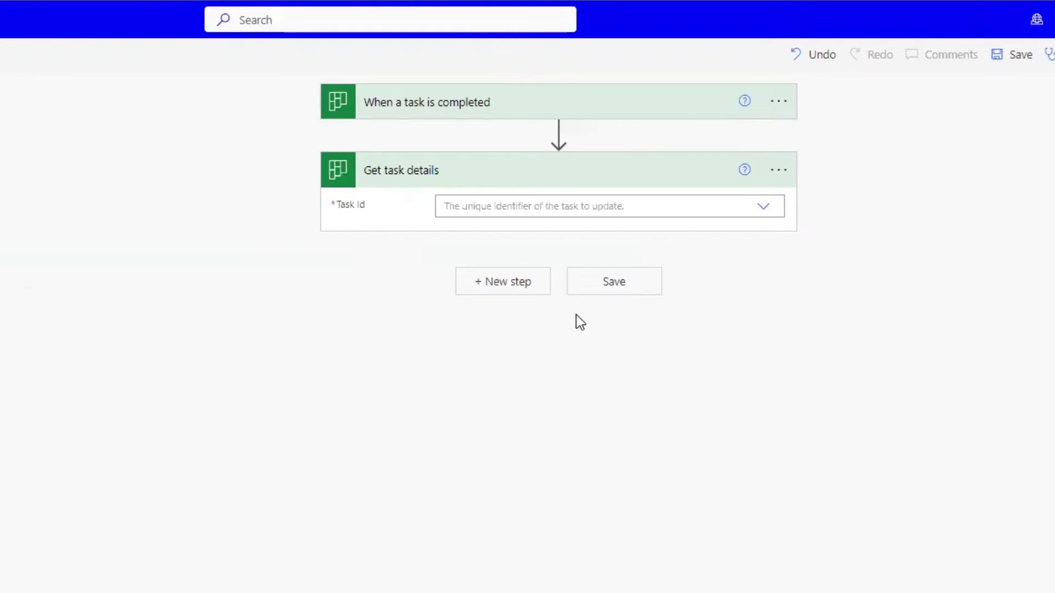
- Set the Task Id of "Get task details" to a custom value using the trigger's Id dynamic content
{"action": "left_click", "coordinate": [438, 155]}
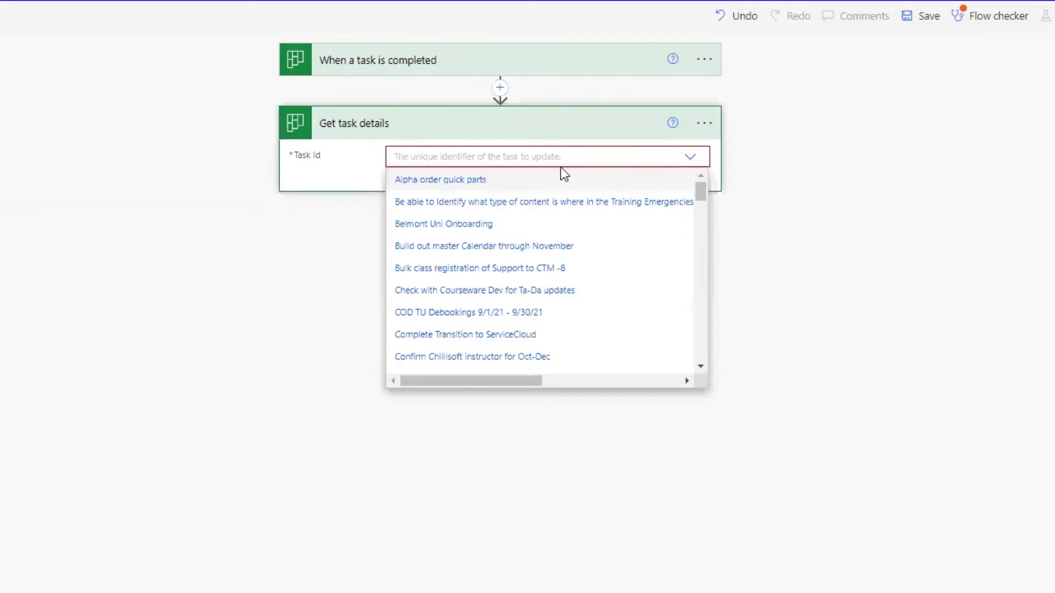
{"action": "left_click_drag", "start_coordinate": [700, 189], "coordinate": [701, 351]}
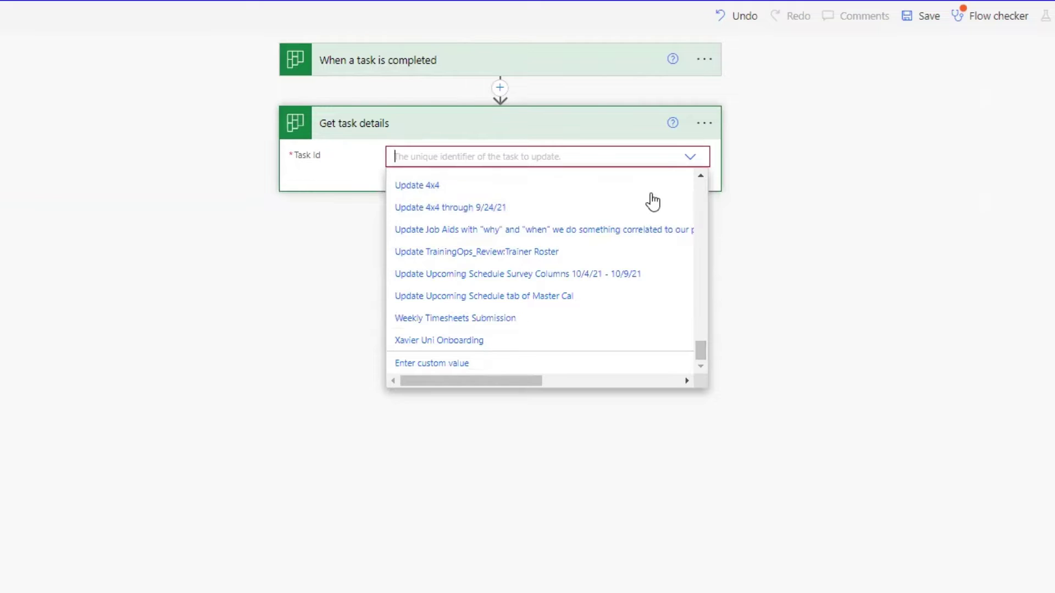
{"action": "left_click", "coordinate": [457, 364]}
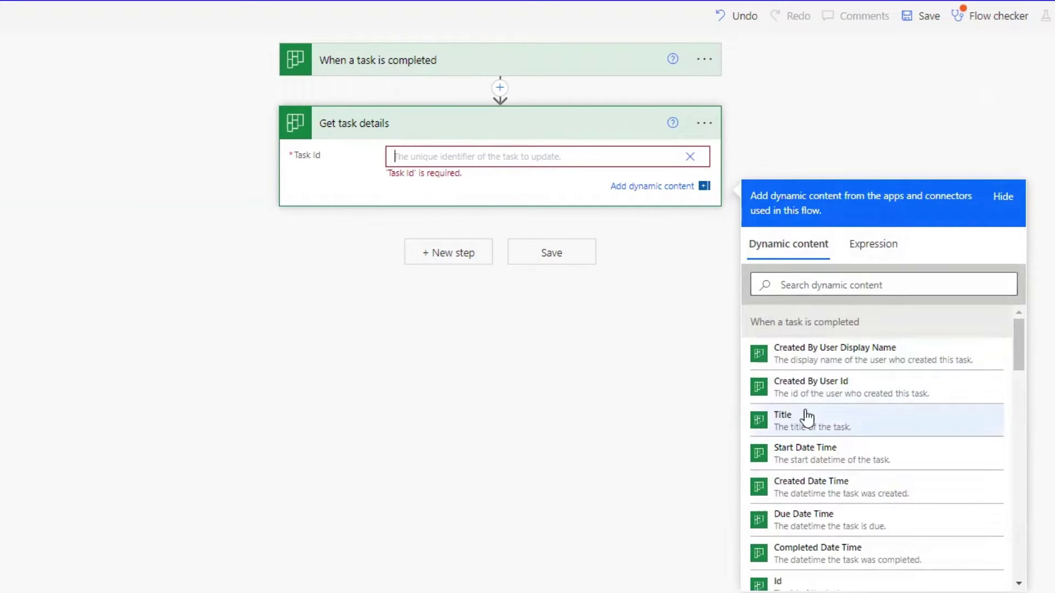
{"action": "left_click", "coordinate": [815, 584]}
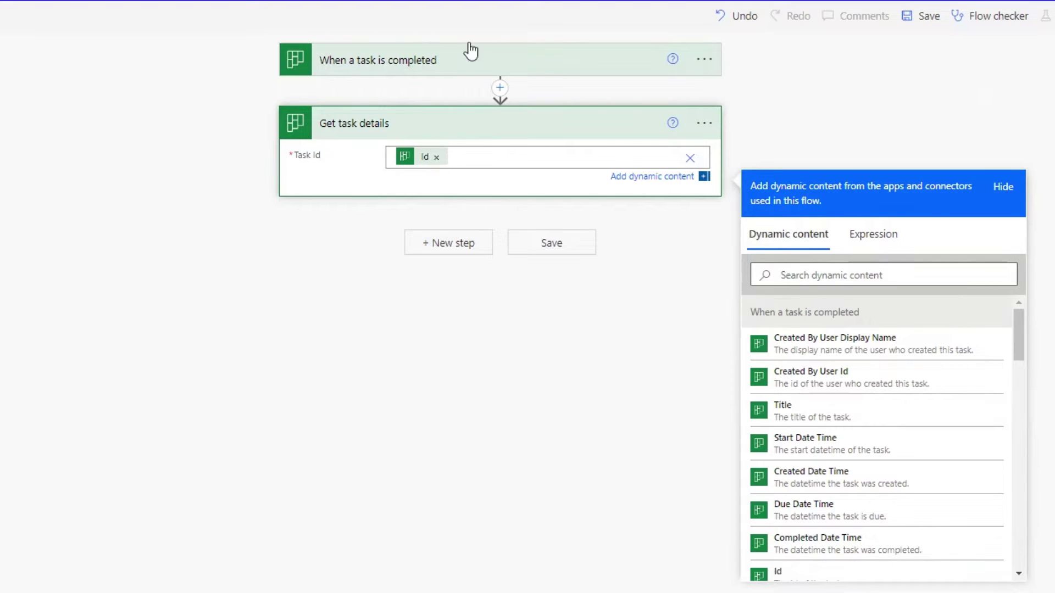
- Add a Data Operation Select action after "Get task details"
{"action": "left_click", "coordinate": [461, 252]}
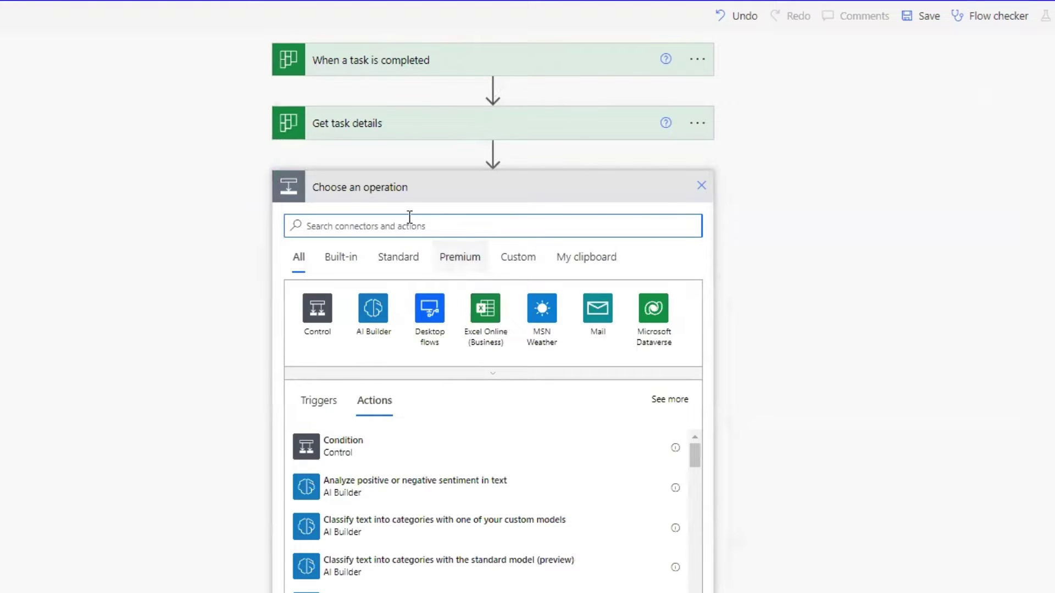
{"action": "type", "text": "swe"}
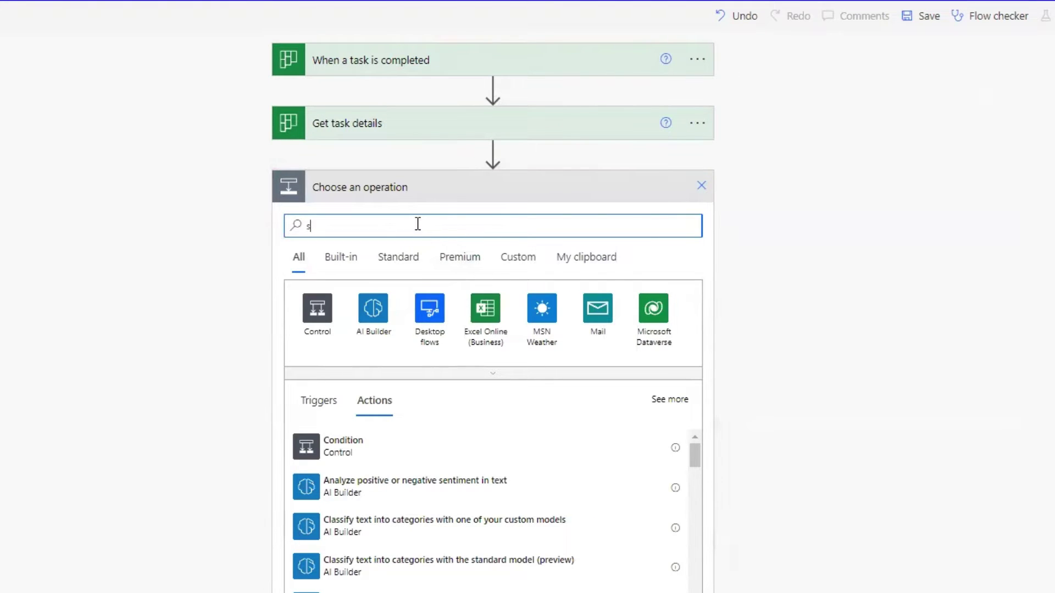
{"action": "key", "text": "BackSpace"}
{"action": "key", "text": "BackSpace"}
{"action": "type", "text": "elect"}
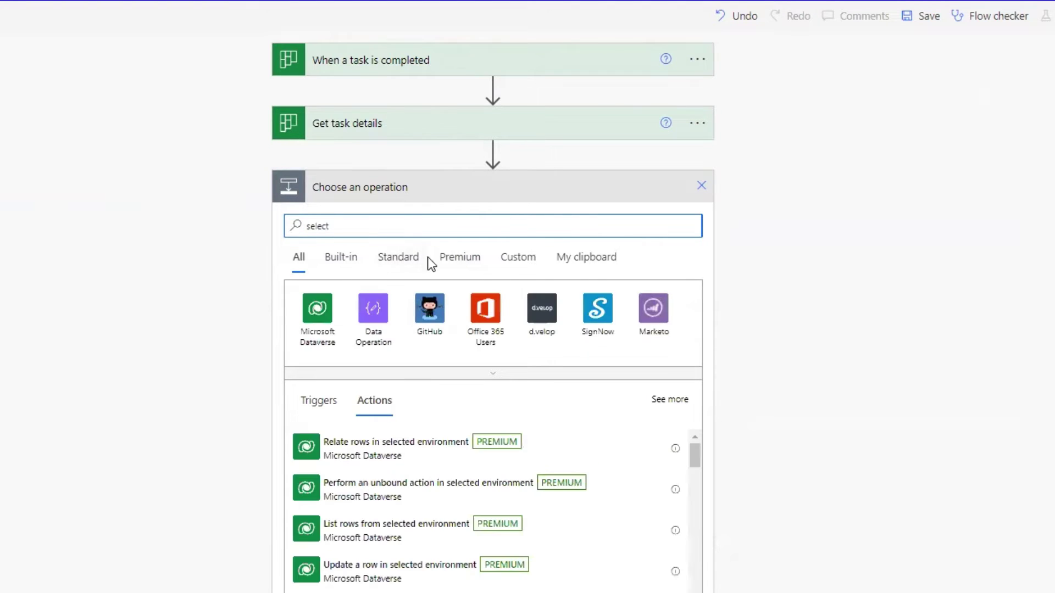
{"action": "left_click", "coordinate": [373, 324]}
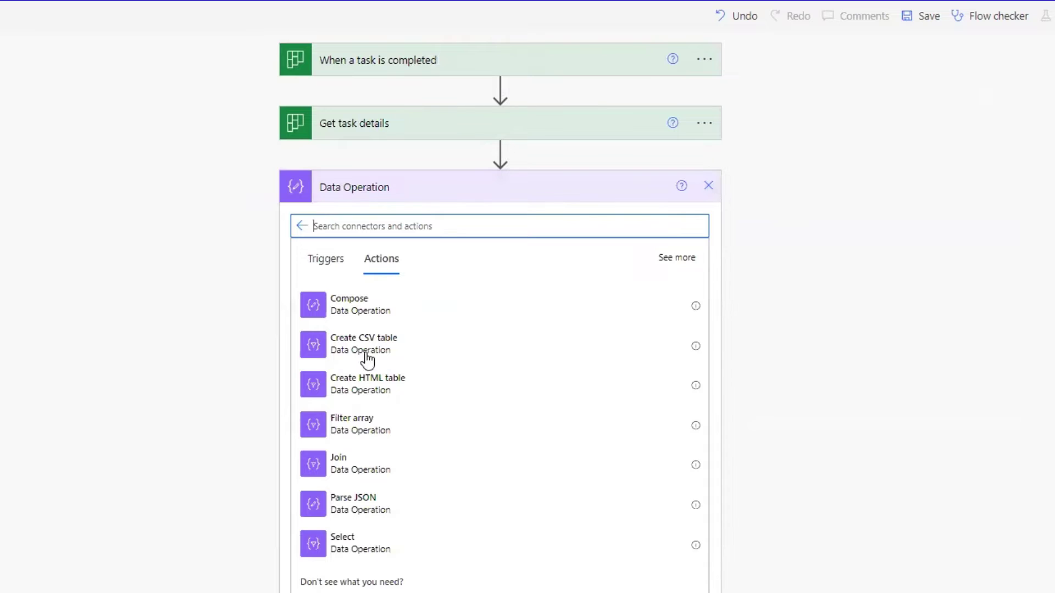
{"action": "left_click", "coordinate": [404, 552]}
- Set the Select action's From input to the References collection from "Get task details"
{"action": "left_click", "coordinate": [416, 223]}
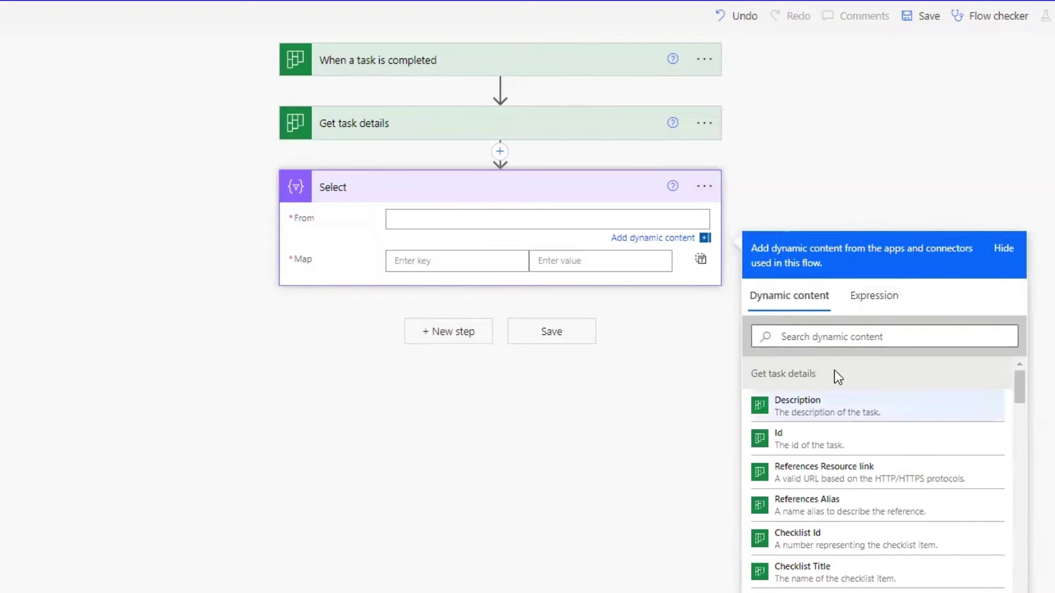
{"action": "left_click", "coordinate": [831, 336]}
{"action": "type", "text": "ref"}
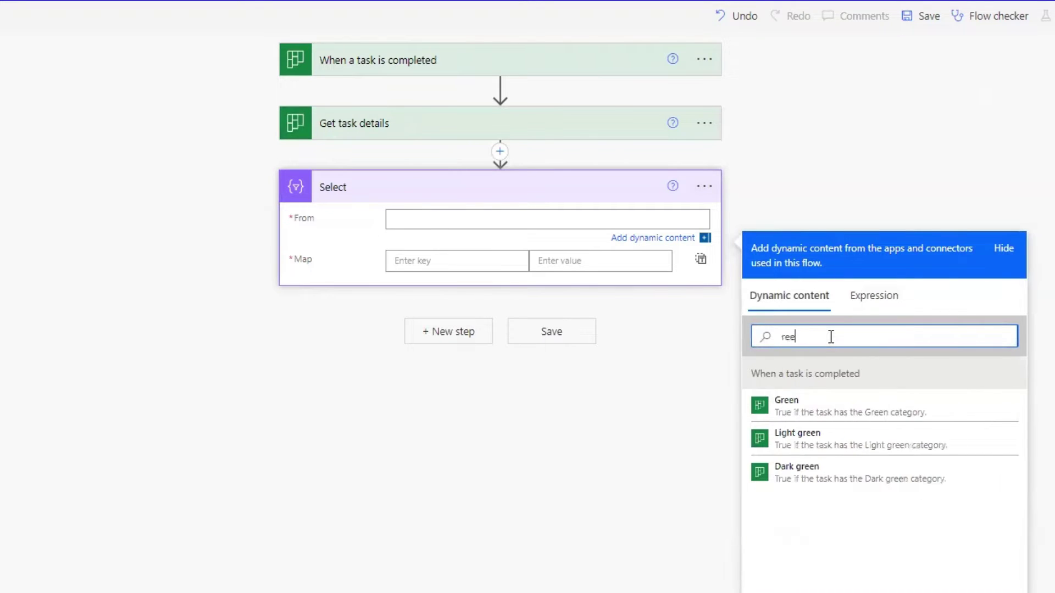
{"action": "type", "text": "erences"}
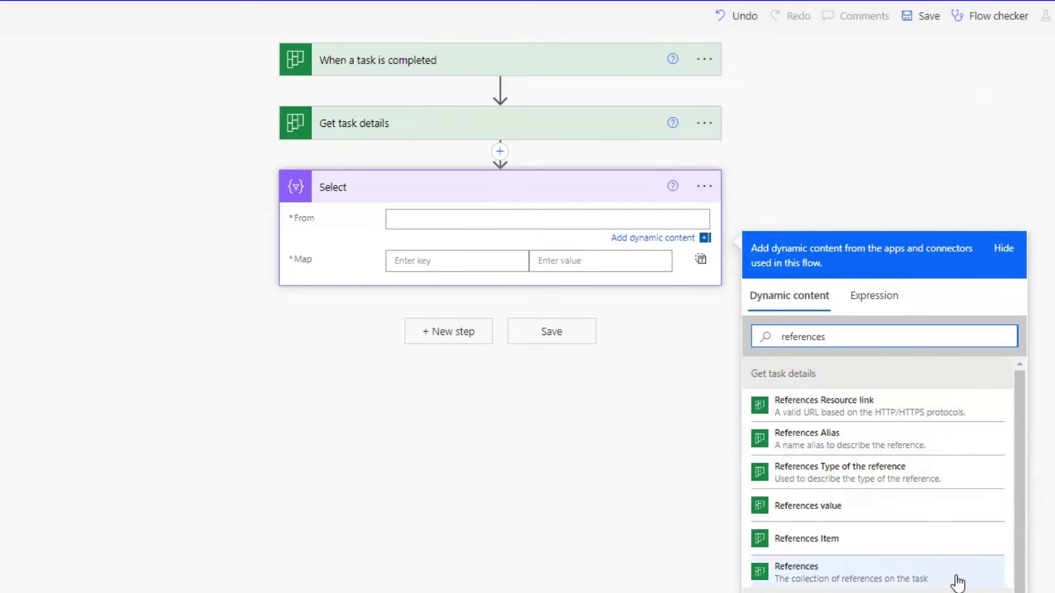
{"action": "left_click", "coordinate": [961, 578]}
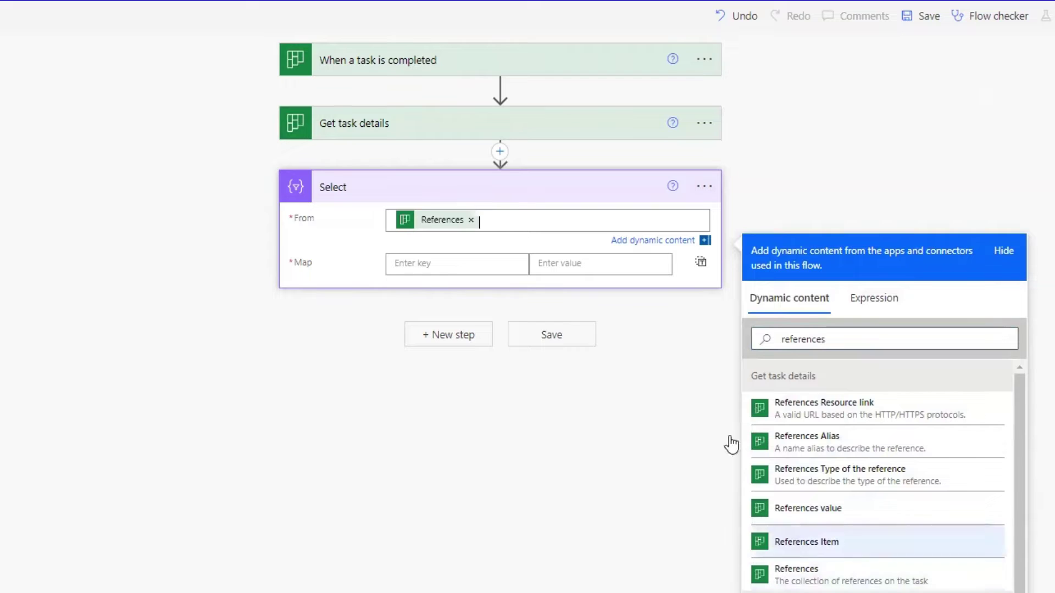
- Switch the Select action's Map to text mode with References Alias as its value, and save the flow
{"action": "left_click", "coordinate": [431, 262]}
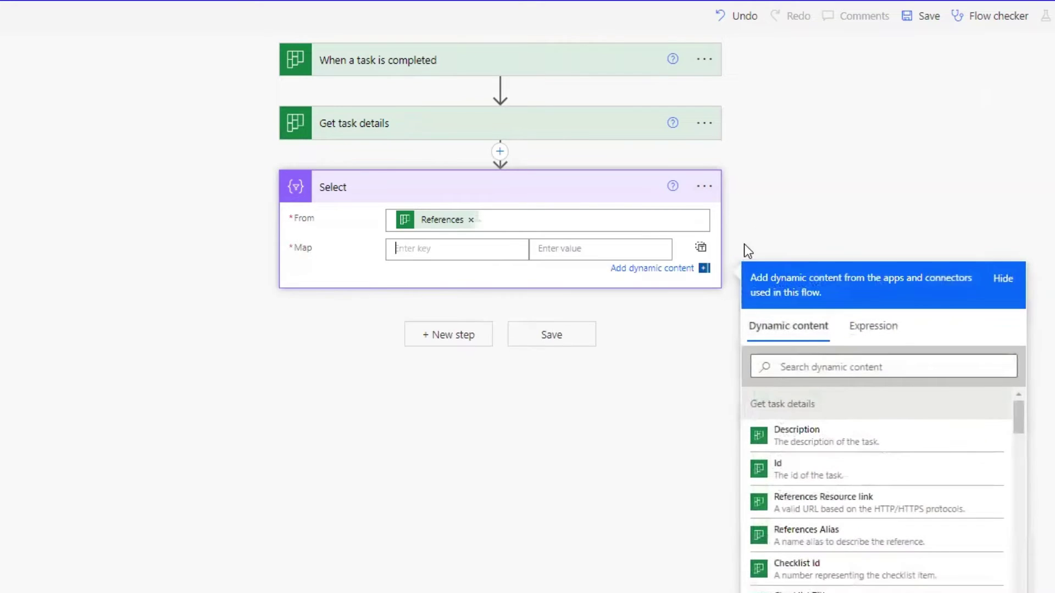
{"action": "left_click", "coordinate": [702, 247]}
{"action": "left_click", "coordinate": [436, 251]}
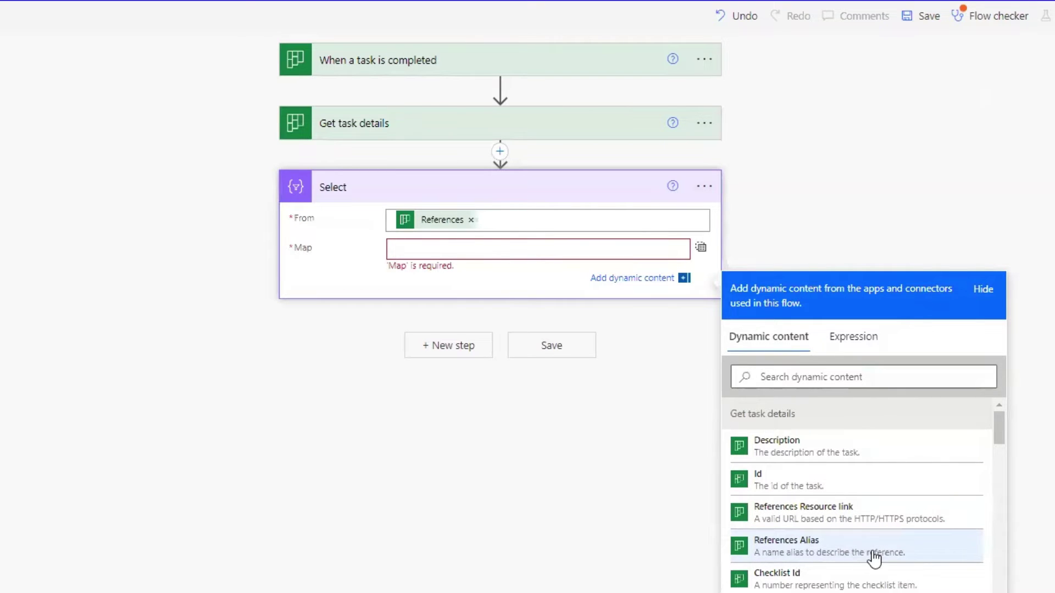
{"action": "left_click", "coordinate": [922, 549]}
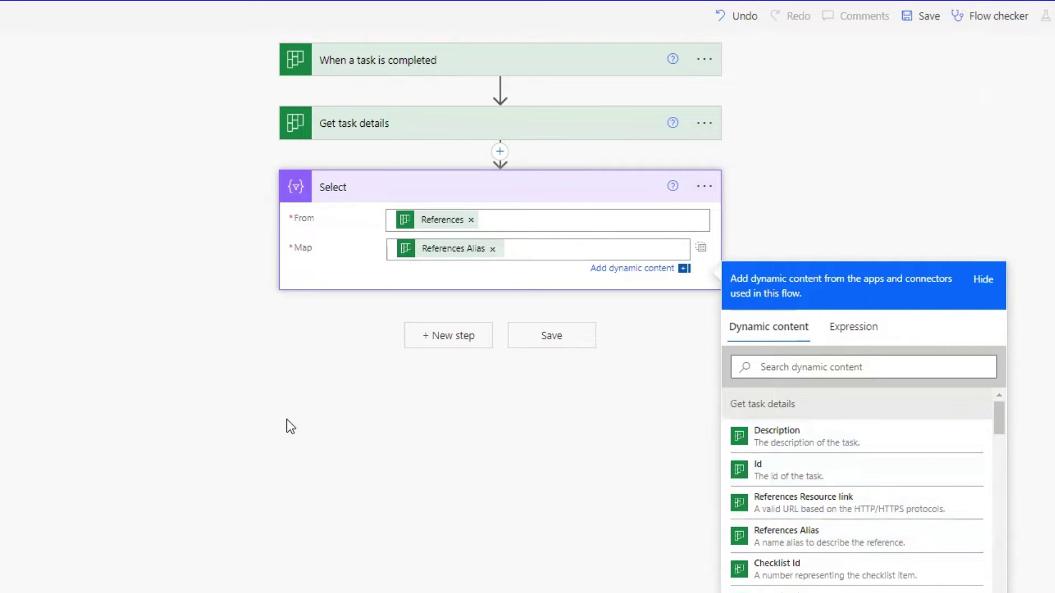
{"action": "left_click", "coordinate": [930, 18]}
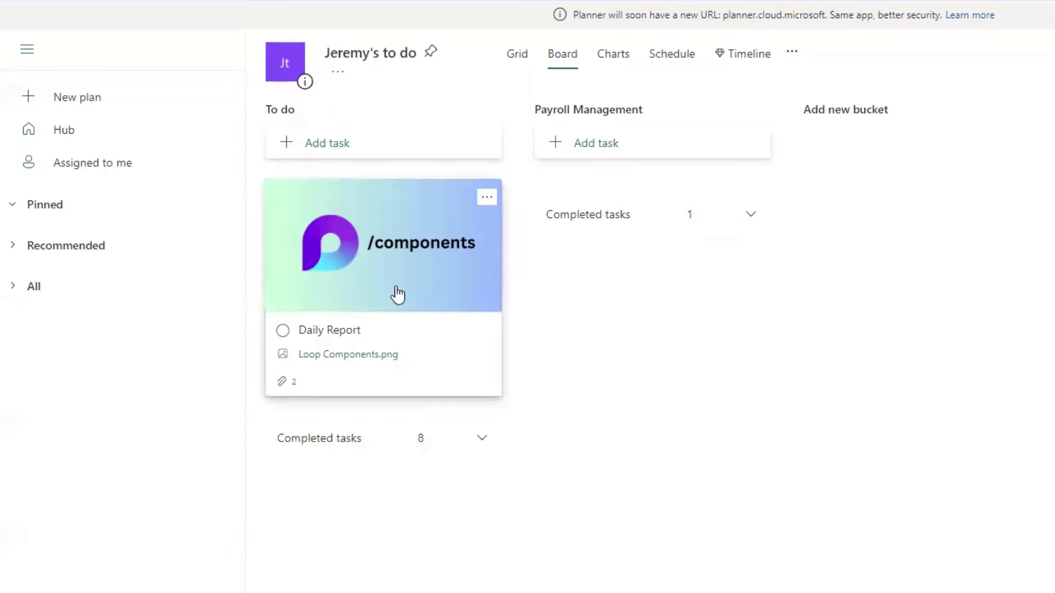
- Mark the Daily Report task complete in Planner to trigger the flow, and refresh the flow's run history in Power Automate
{"action": "left_click", "coordinate": [283, 331]}
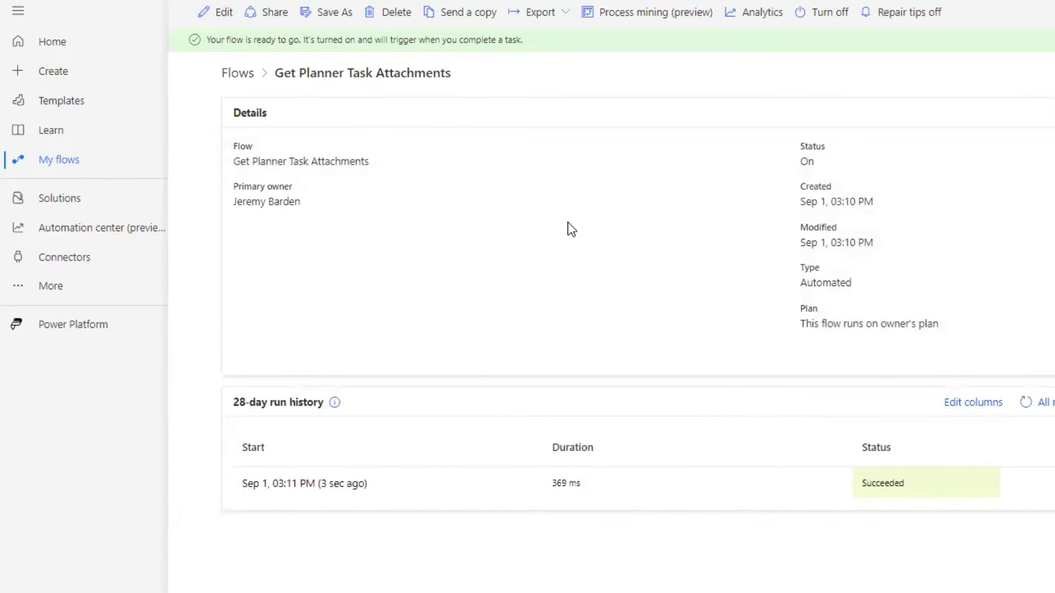
{"action": "left_click", "coordinate": [1025, 406]}
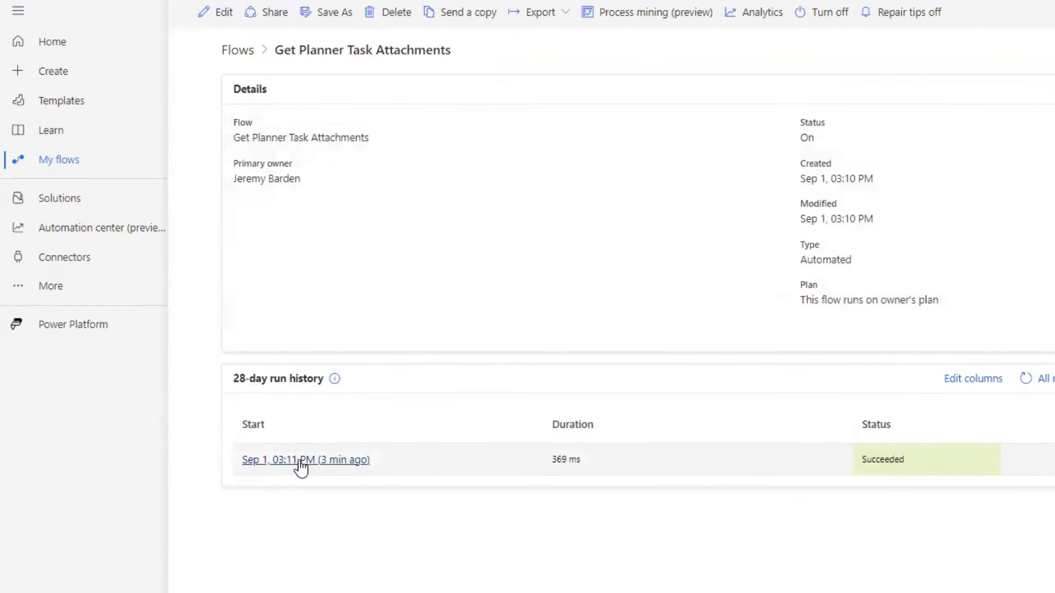
- Open the flow's latest run and examine the inputs and outputs of the Select action
{"action": "left_click", "coordinate": [302, 461]}
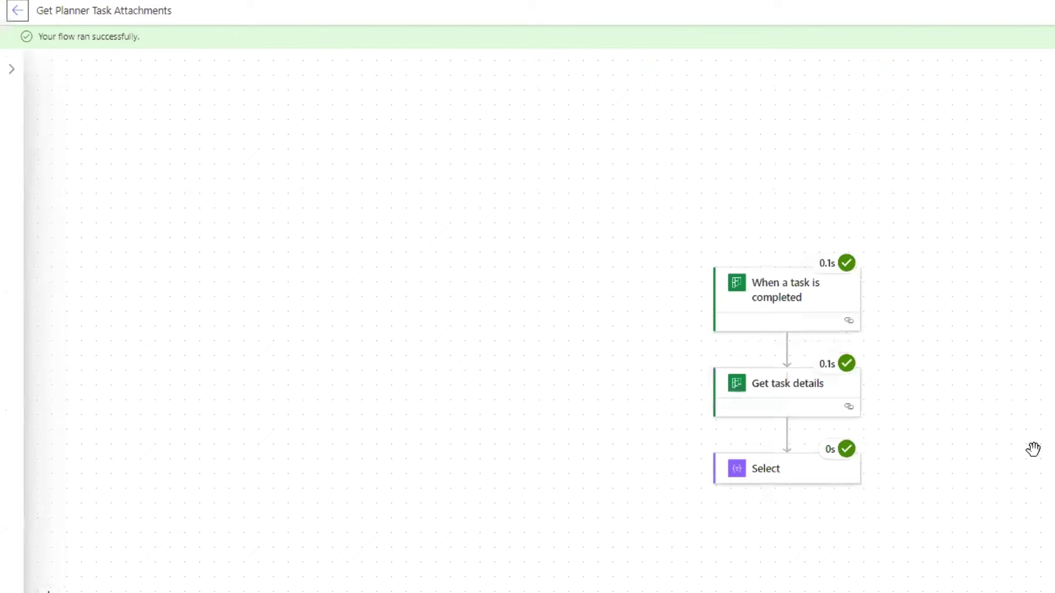
{"action": "left_click", "coordinate": [780, 470]}
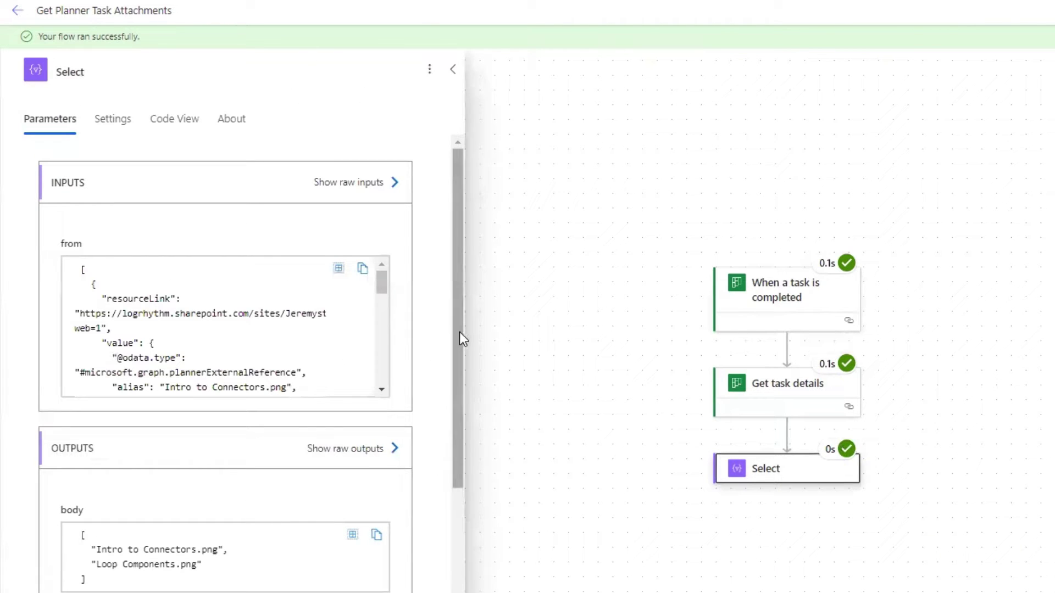
{"action": "left_click_drag", "start_coordinate": [460, 332], "coordinate": [447, 452]}
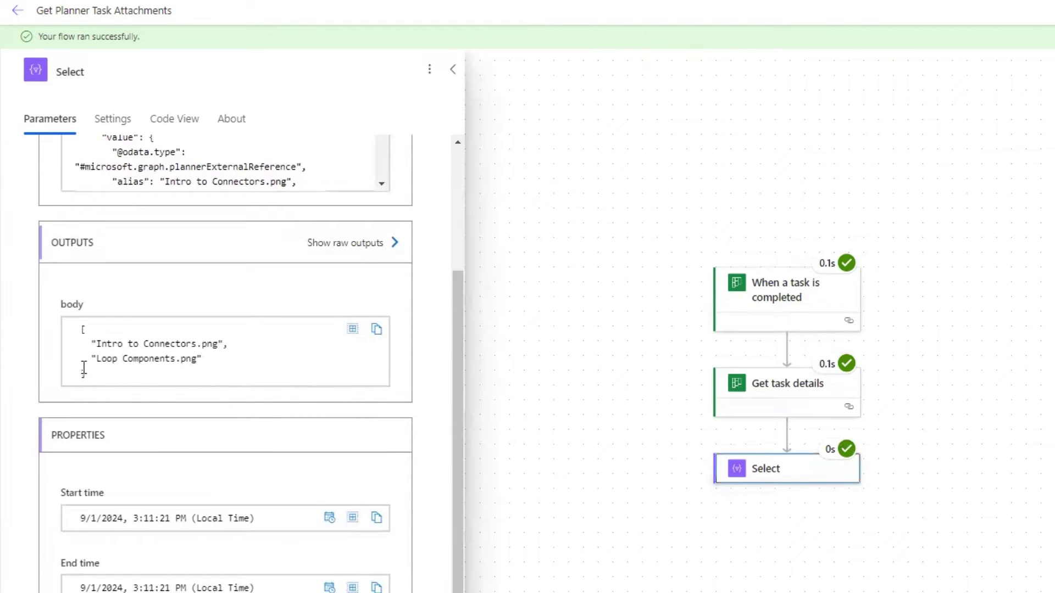
- Copy the Select action's output body array, paste it into an empty Notepad document, and minimize Notepad
{"action": "left_click_drag", "start_coordinate": [84, 369], "coordinate": [66, 331]}
{"action": "key", "text": "ctrl+c"}
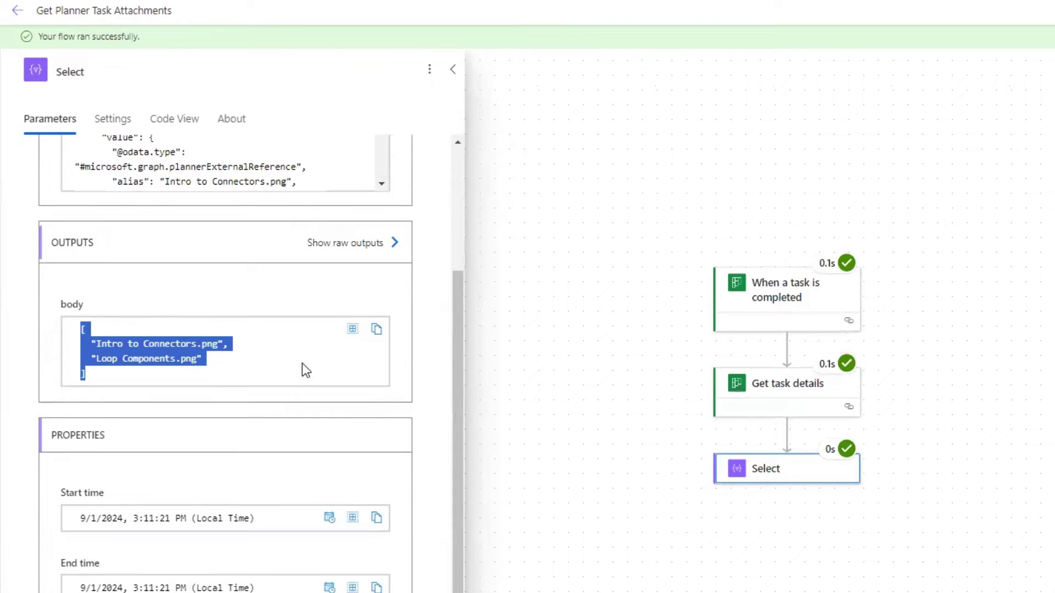
{"action": "scroll", "coordinate": [439, 370], "scroll_direction": "down", "scroll_amount": 2}
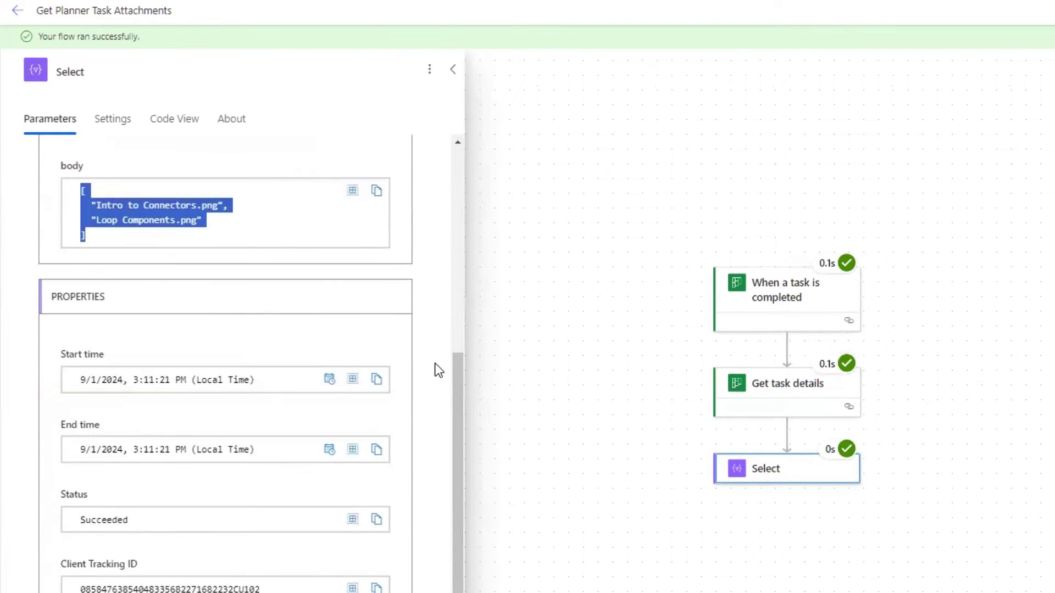
{"action": "scroll", "coordinate": [438, 369], "scroll_direction": "up", "scroll_amount": 5}
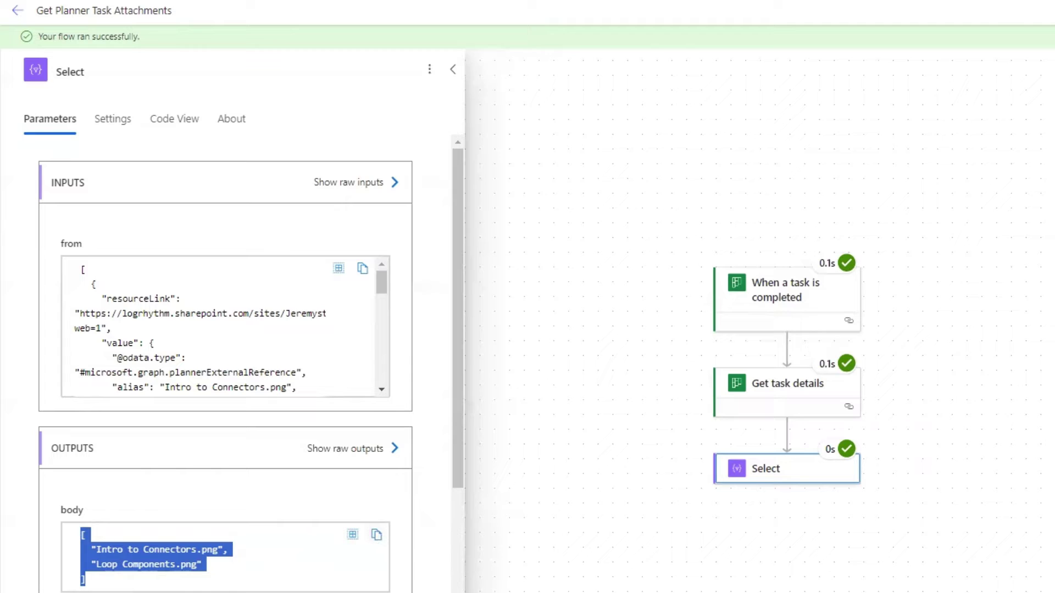
{"action": "left_click", "coordinate": [340, 592]}
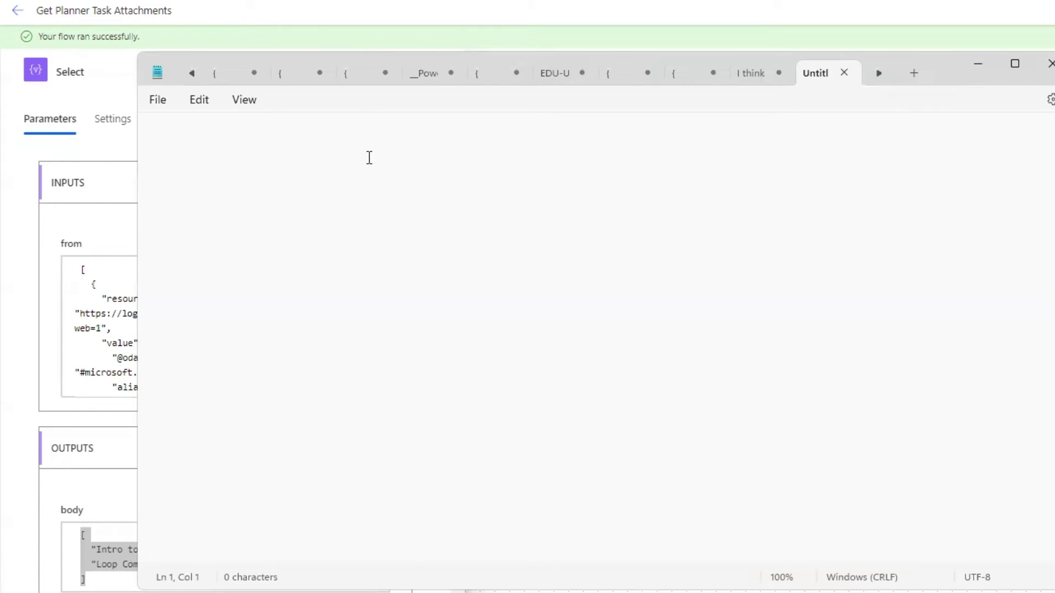
{"action": "key", "text": "ctrl+v"}
{"action": "left_click", "coordinate": [978, 63]}
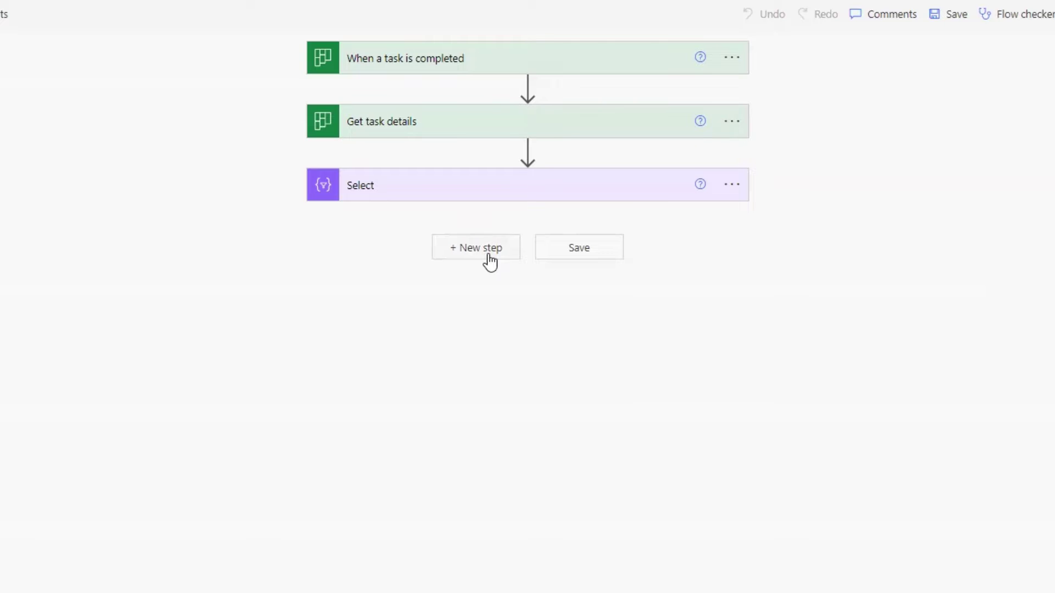
- Search for "get file", add the SharePoint "Get file content using path" action after Select, and check its Site Address choices
{"action": "left_click", "coordinate": [467, 256]}
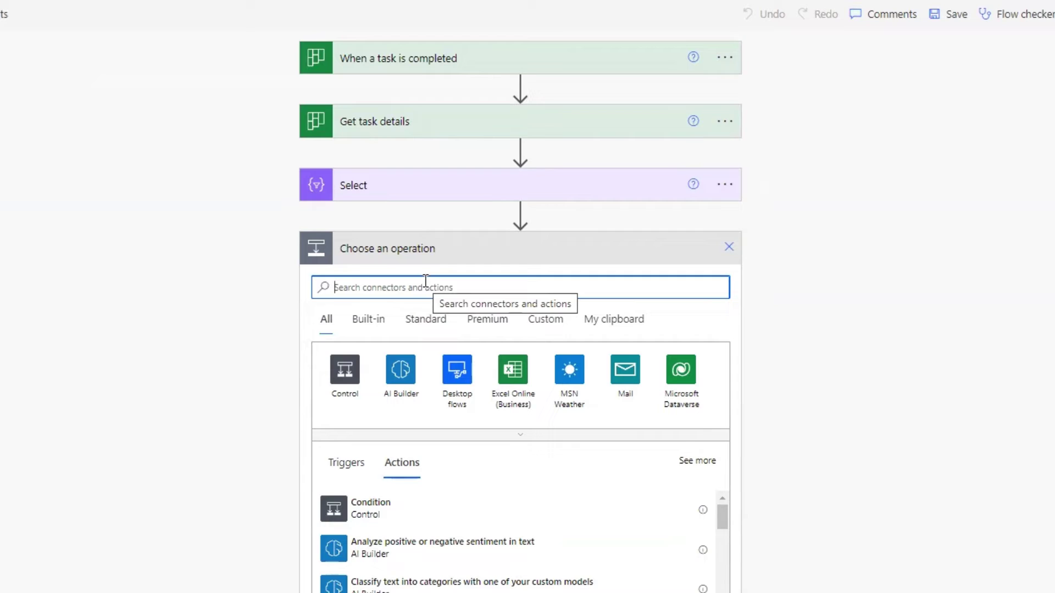
{"action": "type", "text": "get "}
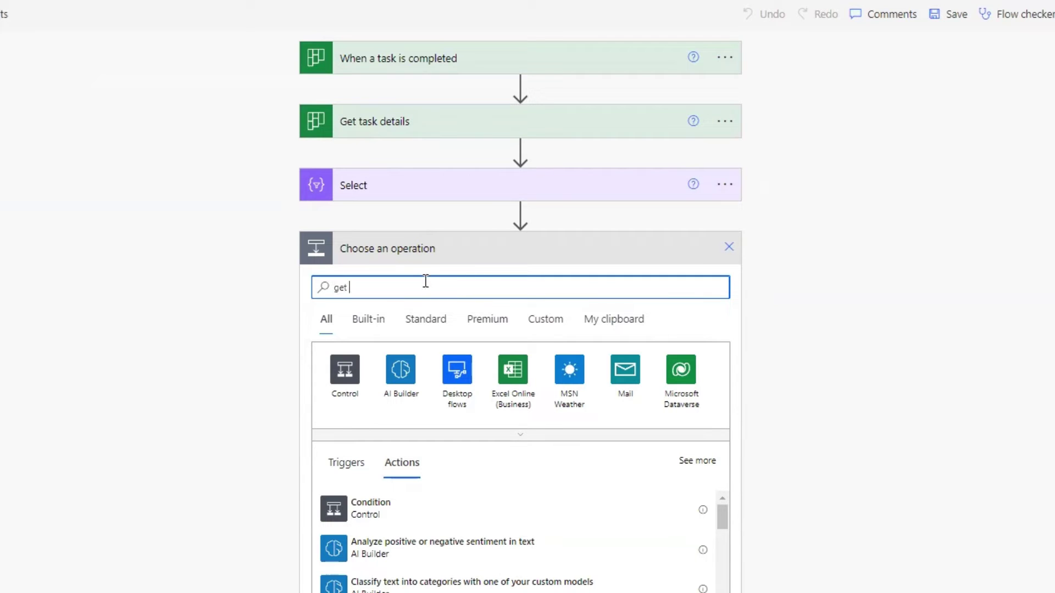
{"action": "type", "text": "file"}
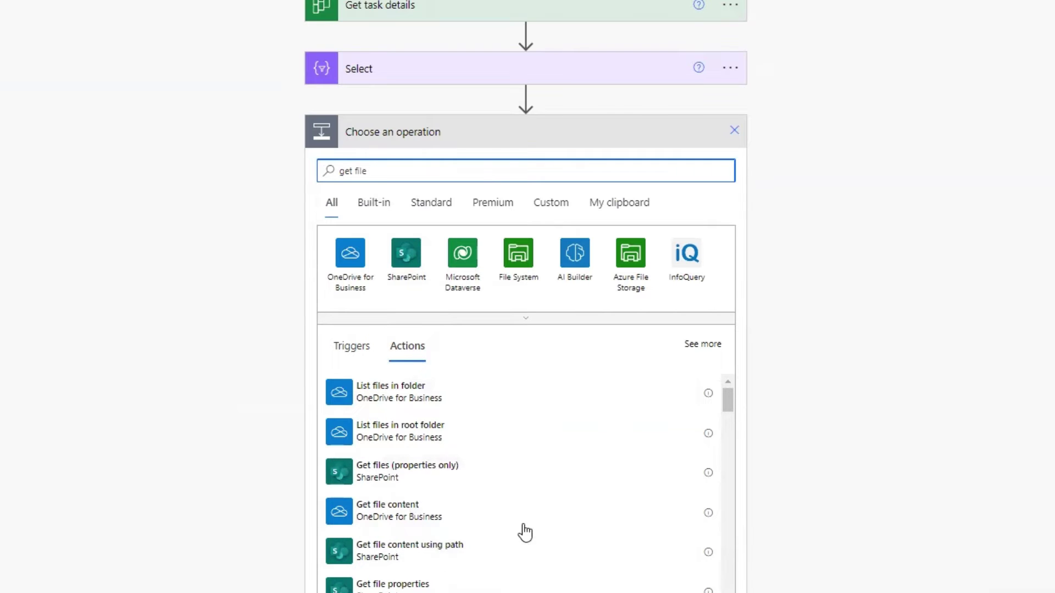
{"action": "scroll", "coordinate": [522, 530], "scroll_direction": "down", "scroll_amount": 2}
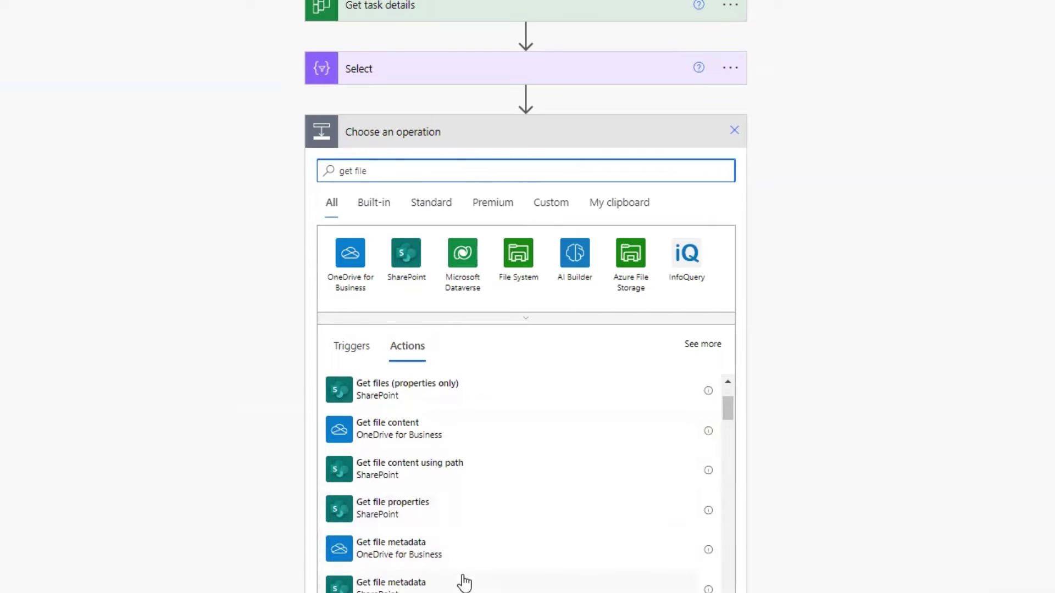
{"action": "left_click", "coordinate": [445, 473]}
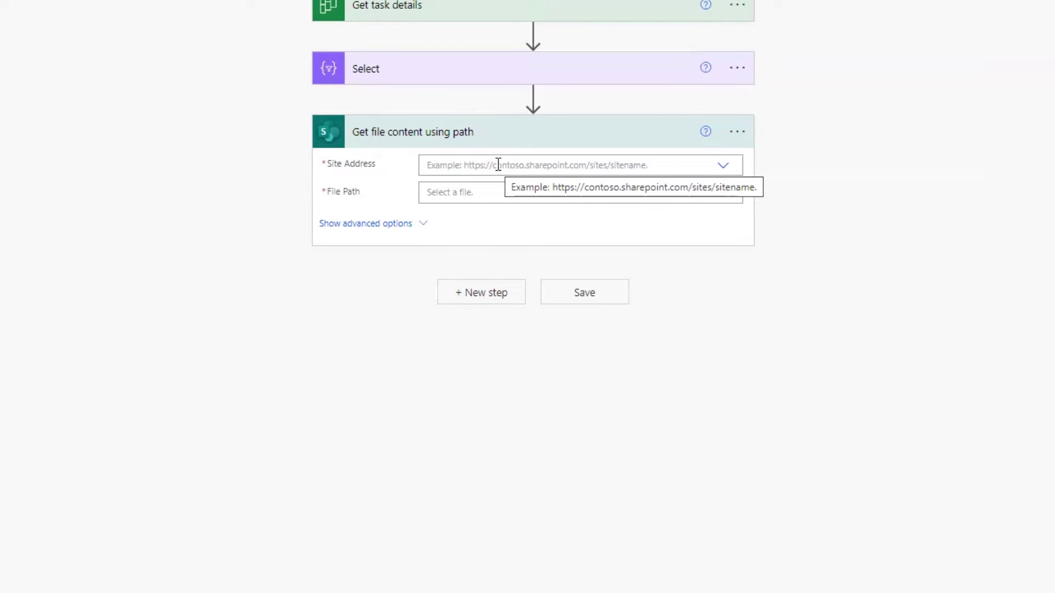
{"action": "left_click", "coordinate": [724, 166]}
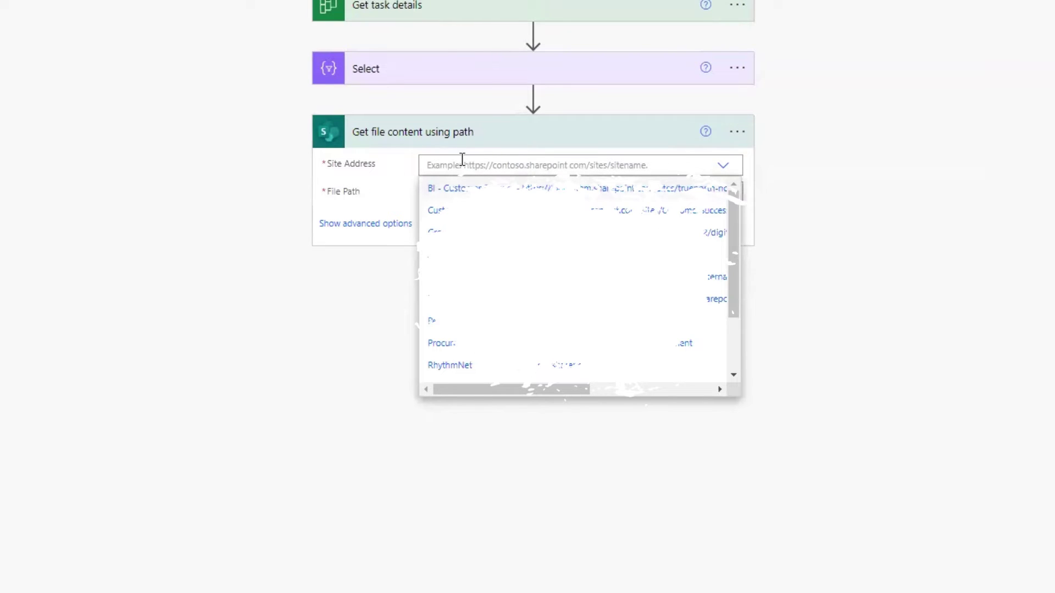
{"action": "left_click", "coordinate": [840, 168]}
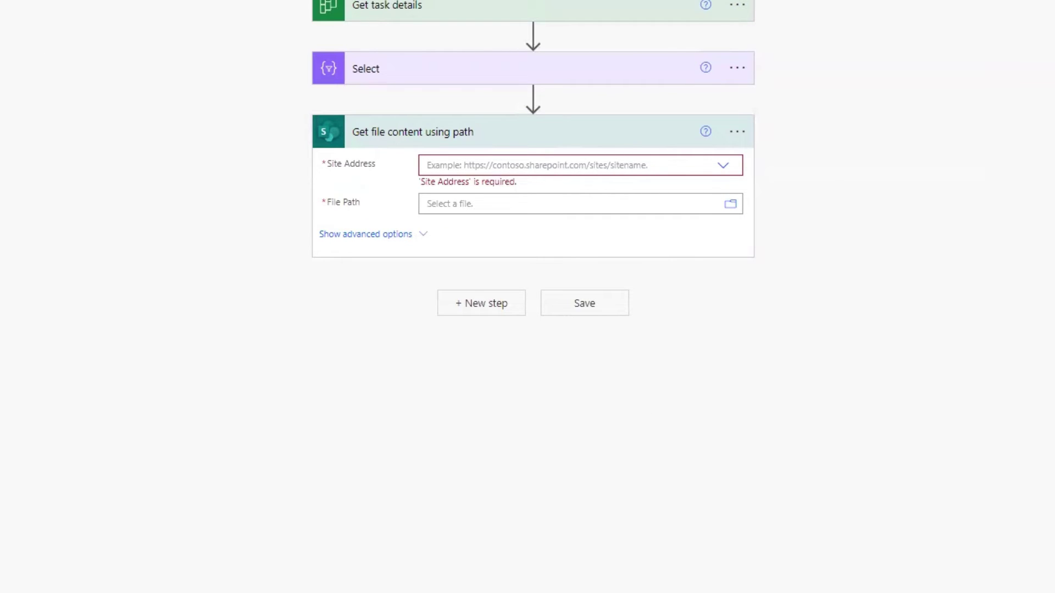
- Switch to Planner and open the attachment Intro to Connectors.png from the newest completed Daily Report task
{"action": "left_click", "coordinate": [274, 1]}
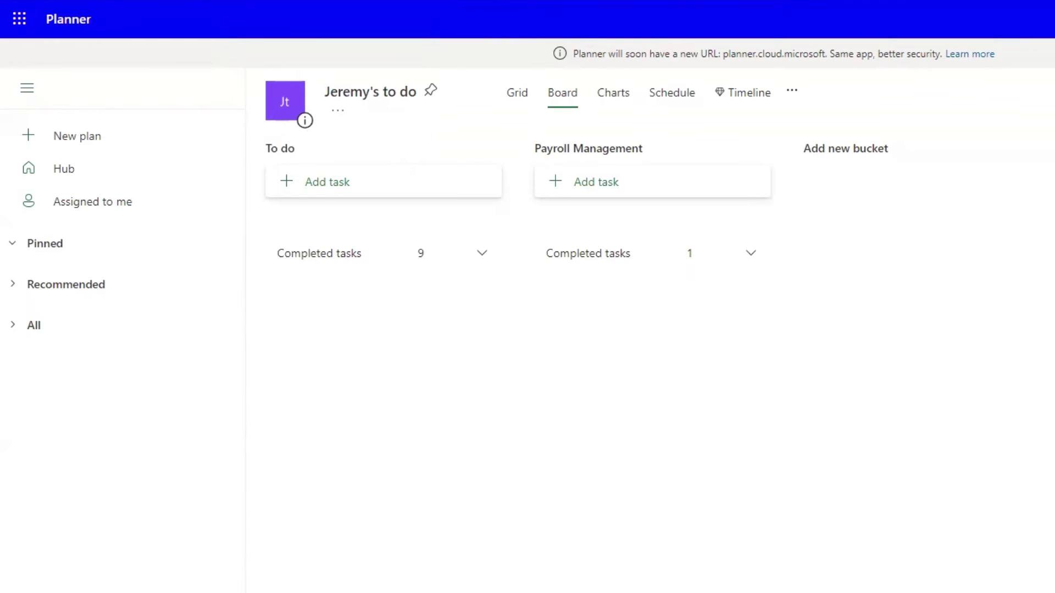
{"action": "left_click", "coordinate": [484, 259]}
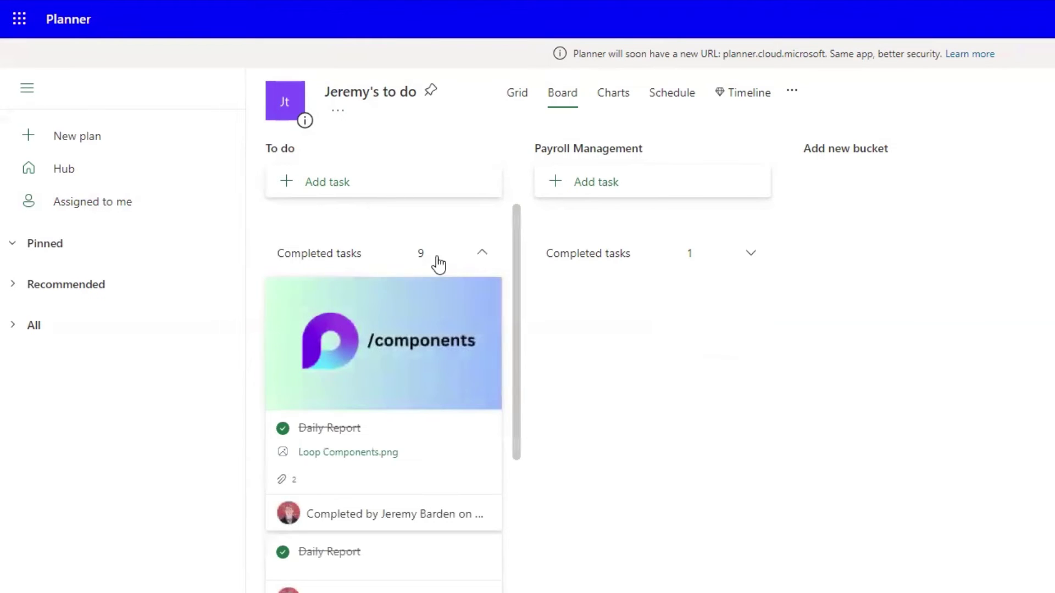
{"action": "left_click", "coordinate": [365, 366]}
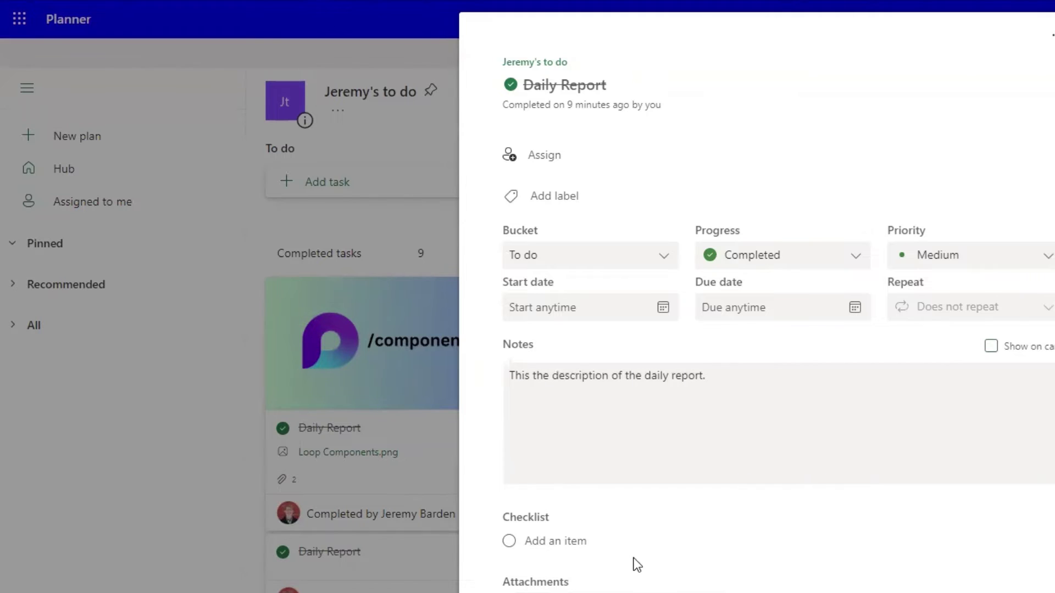
{"action": "scroll", "coordinate": [631, 562], "scroll_direction": "down", "scroll_amount": 5}
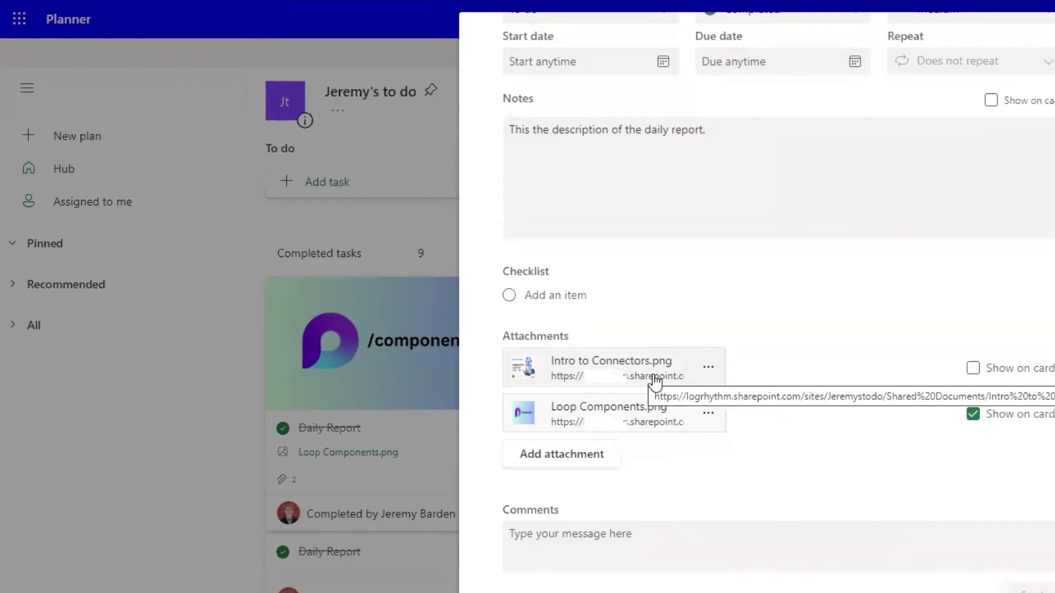
{"action": "left_click", "coordinate": [709, 368]}
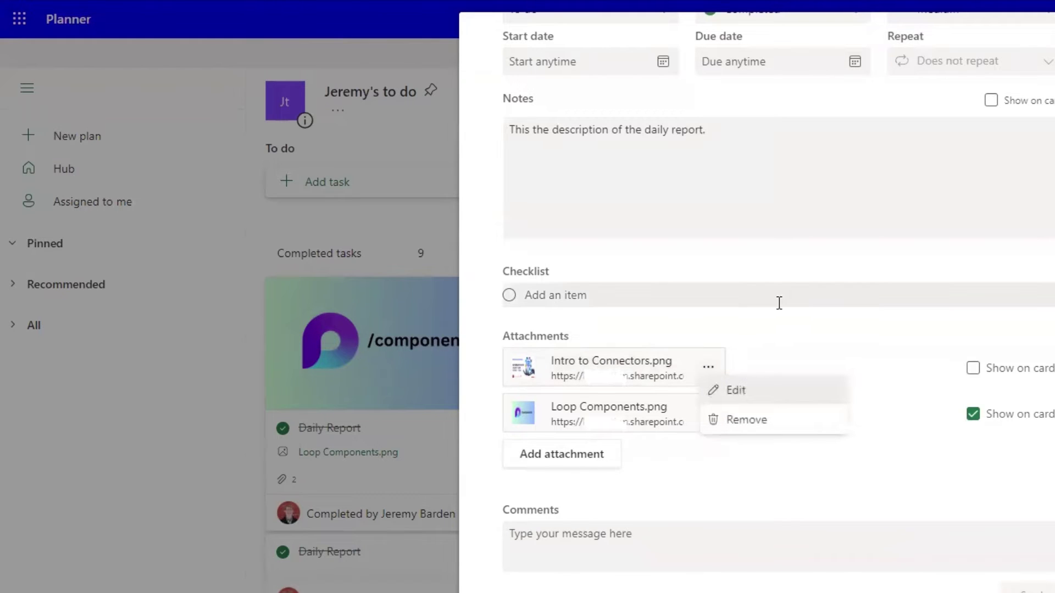
{"action": "left_click", "coordinate": [616, 361]}
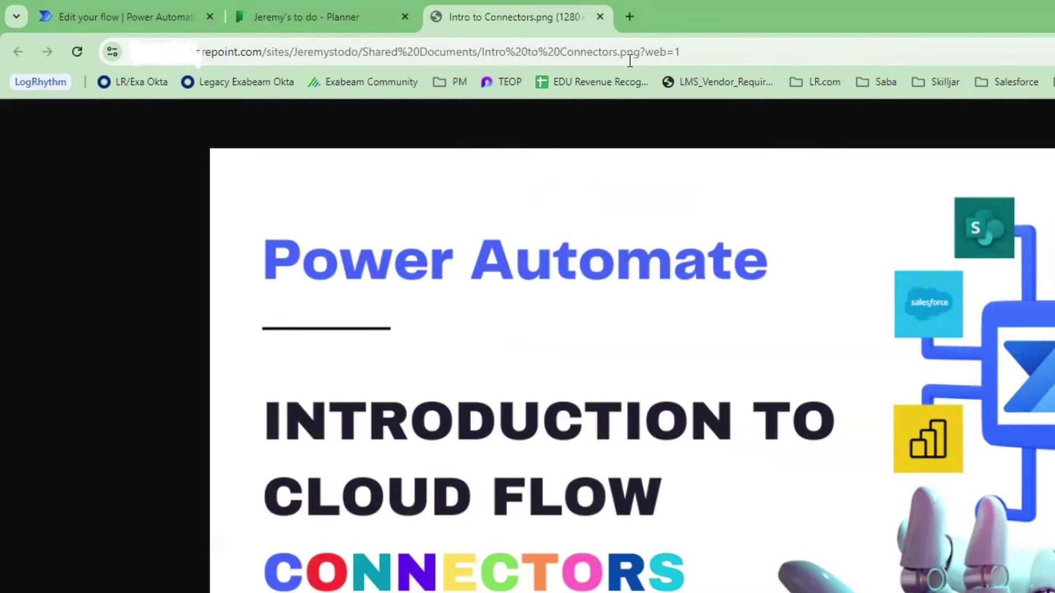
- Trim the attachment's URL to the SharePoint site root by removing everything from "Shared%20Documents" onward, and copy the remaining address
{"action": "left_click", "coordinate": [742, 55]}
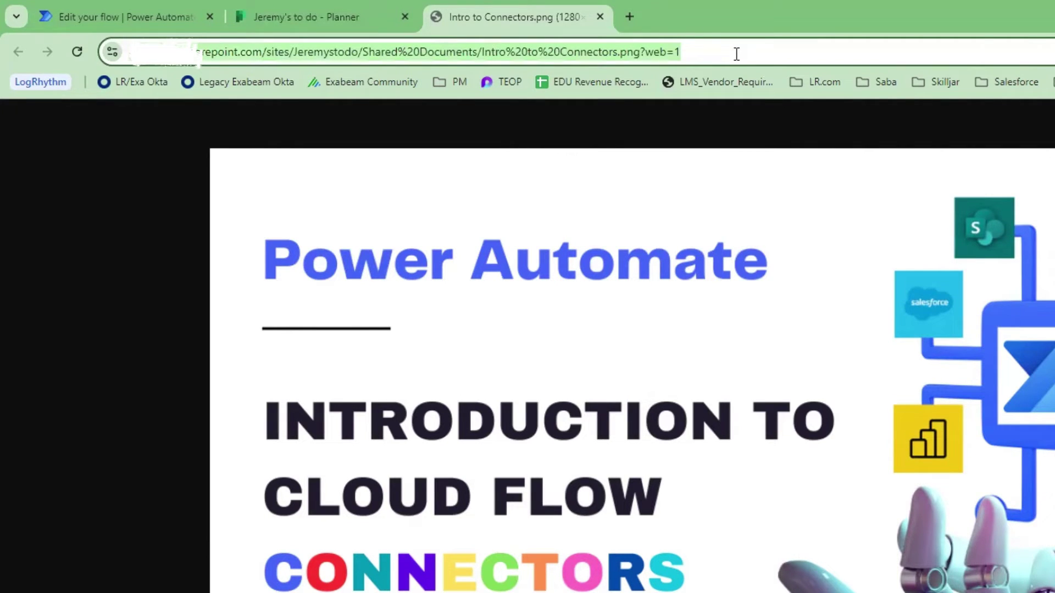
{"action": "left_click", "coordinate": [762, 54]}
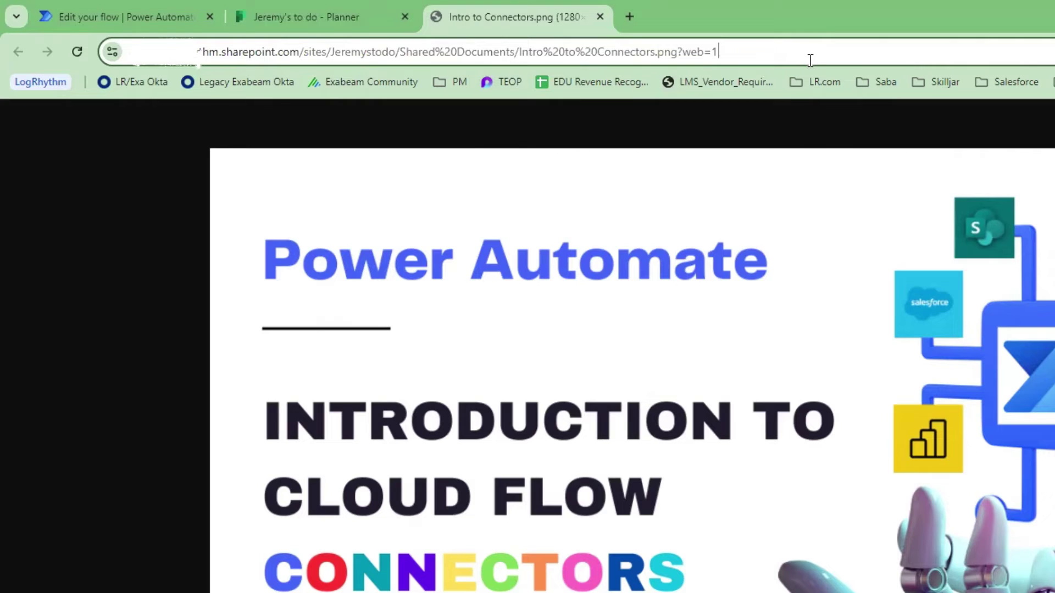
{"action": "left_click_drag", "start_coordinate": [719, 53], "coordinate": [401, 65]}
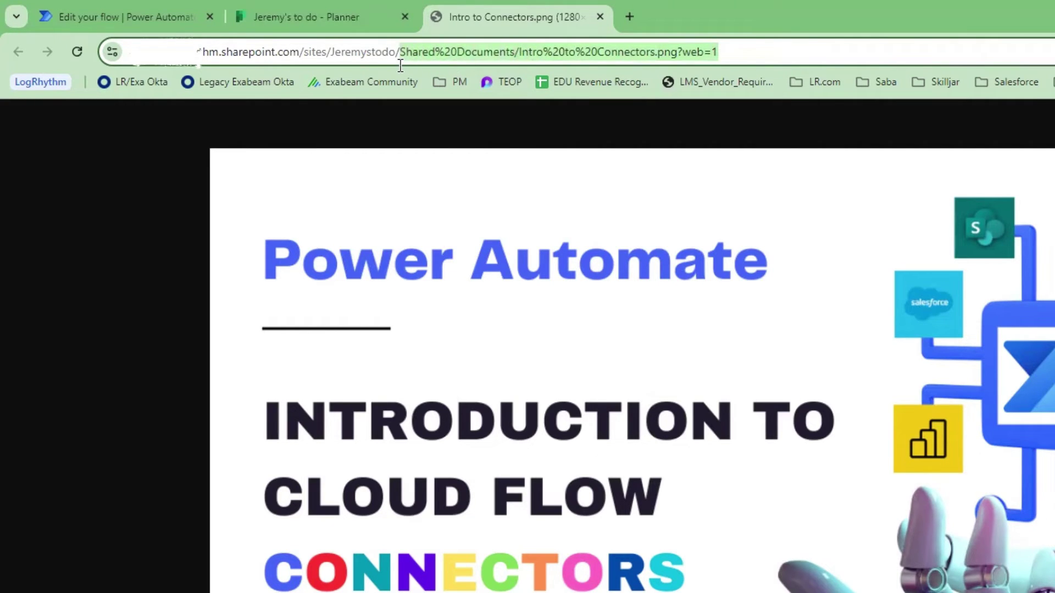
{"action": "key", "text": "BackSpace"}
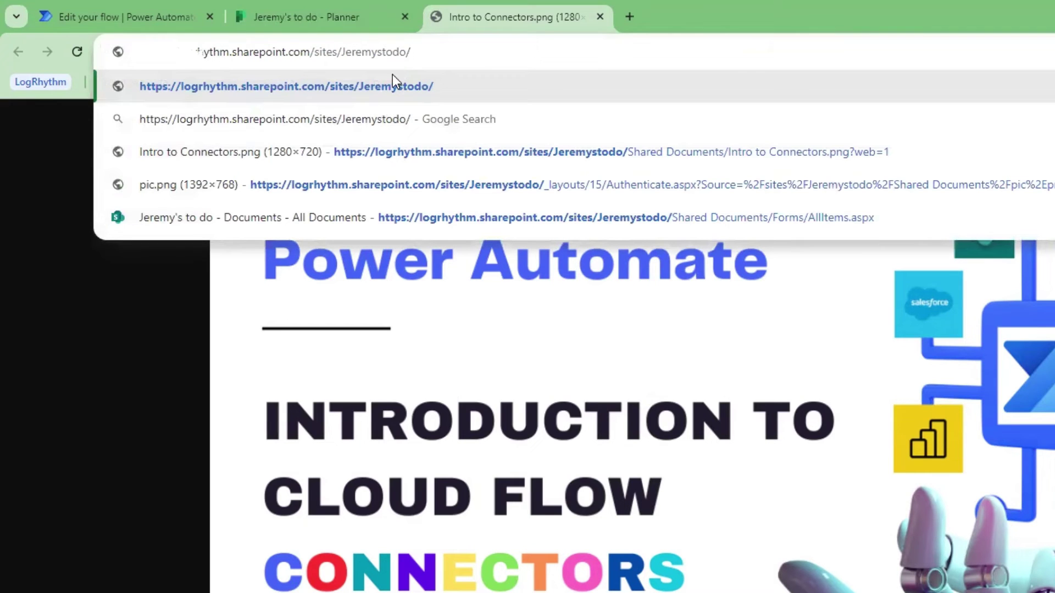
{"action": "left_click_drag", "start_coordinate": [427, 52], "coordinate": [52, 55]}
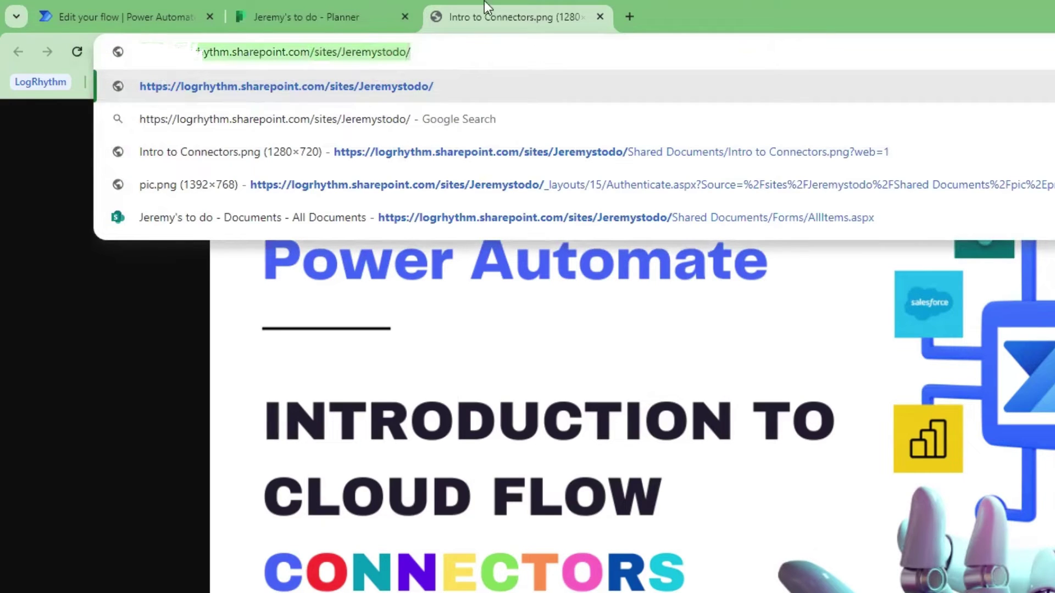
- Back in Power Automate, set the Site Address of "Get file content using path" to the to-do plan's SharePoint site using the copied address
{"action": "left_click", "coordinate": [322, 8]}
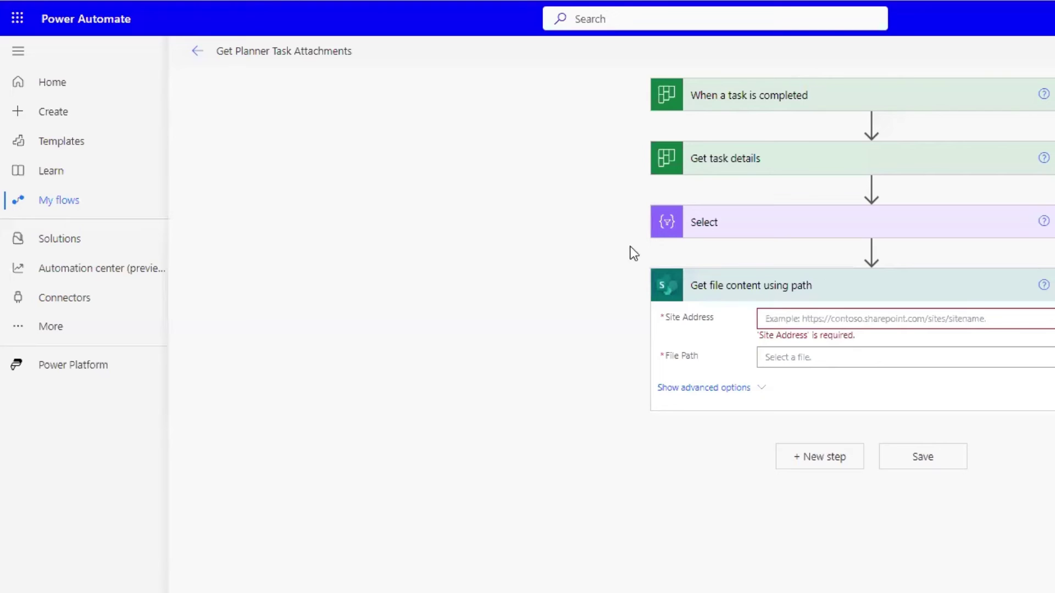
{"action": "left_click", "coordinate": [845, 318]}
{"action": "key", "text": "ctrl+v"}
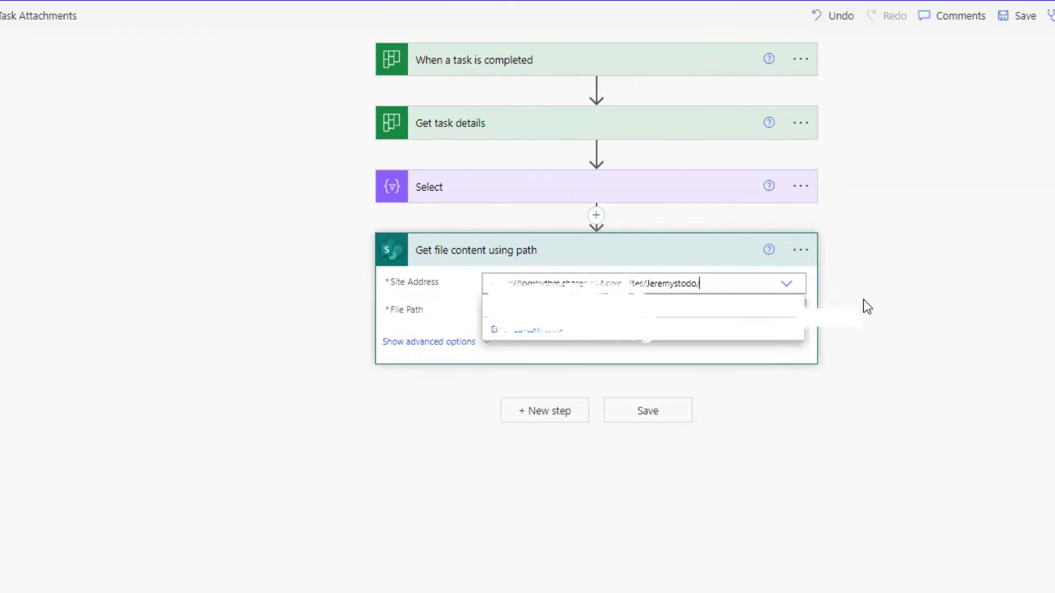
{"action": "key", "text": "BackSpace"}
{"action": "key", "text": "BackSpace"}
{"action": "key", "text": "BackSpace"}
{"action": "key", "text": "BackSpace"}
{"action": "key", "text": "BackSpace"}
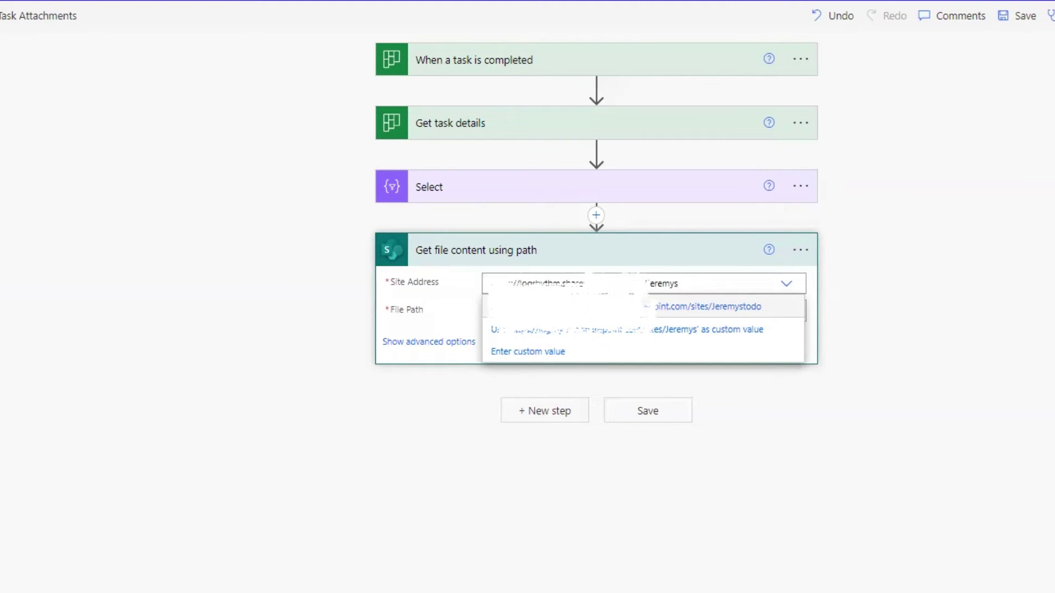
{"action": "left_click", "coordinate": [576, 305]}
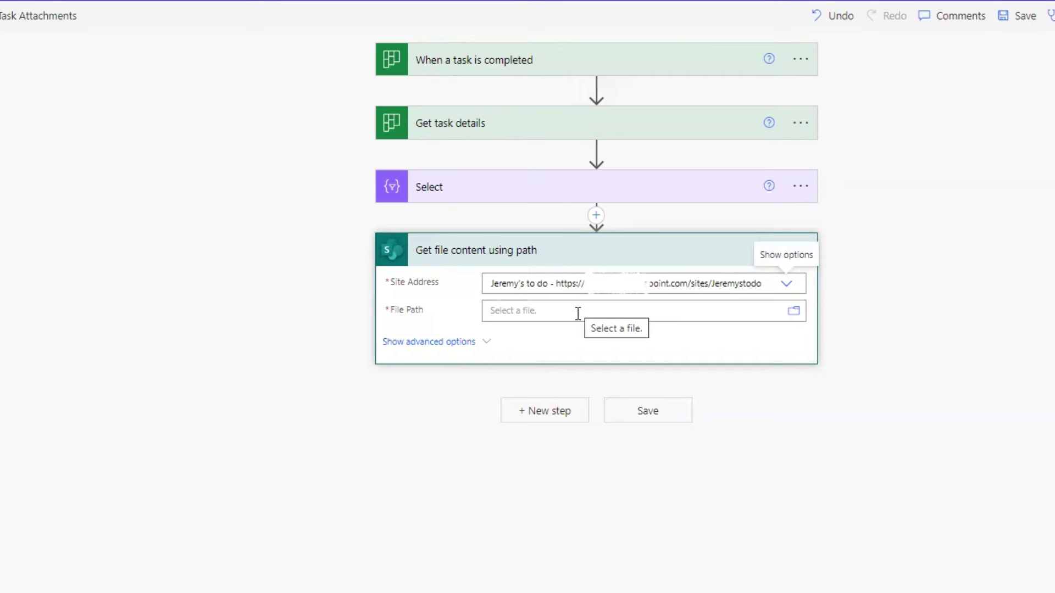
- Browse the site's Shared Documents folder, then set the File Path of "Get file content using path" to "/Shared Documents/"
{"action": "left_click", "coordinate": [794, 311]}
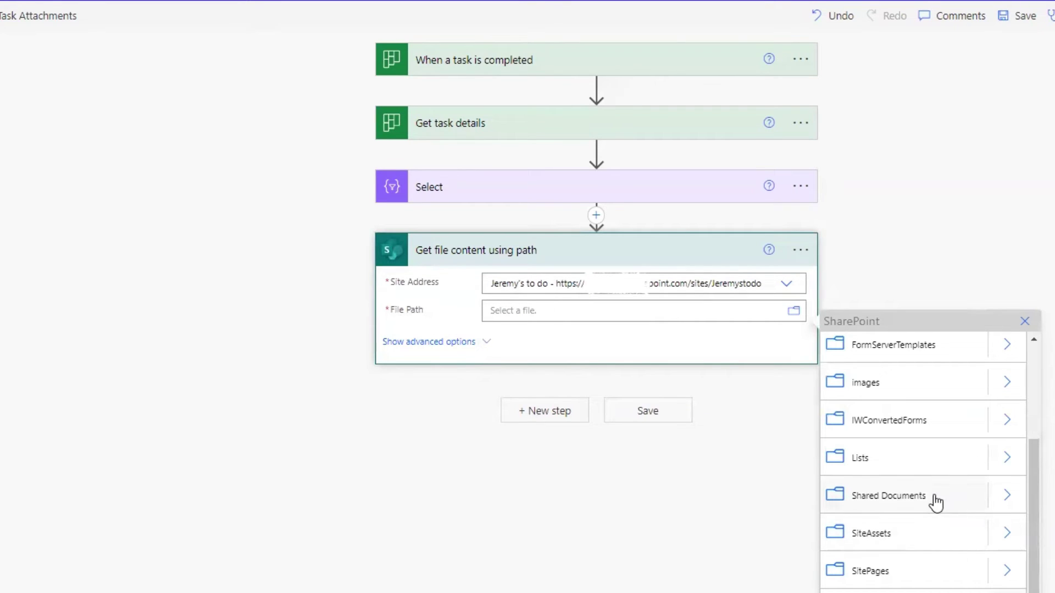
{"action": "left_click", "coordinate": [1004, 496]}
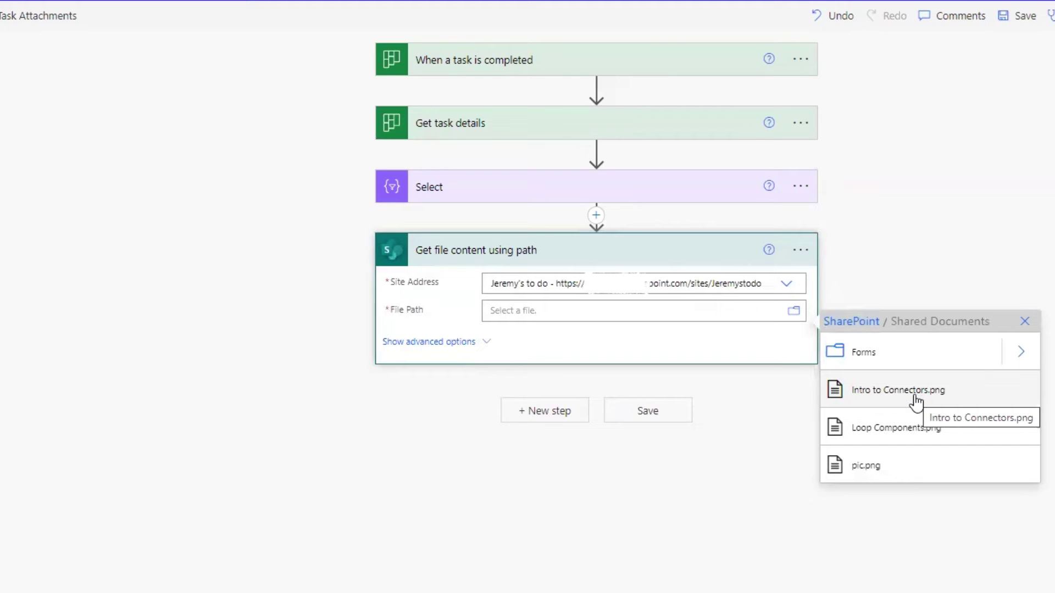
{"action": "left_click", "coordinate": [587, 312]}
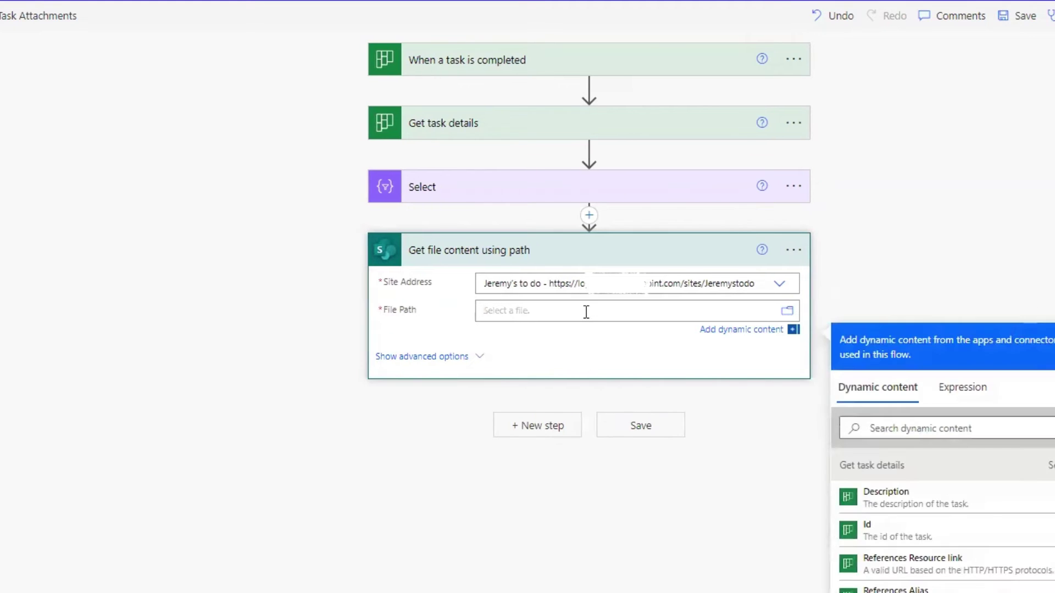
{"action": "type", "text": "/Shared Documents/"}
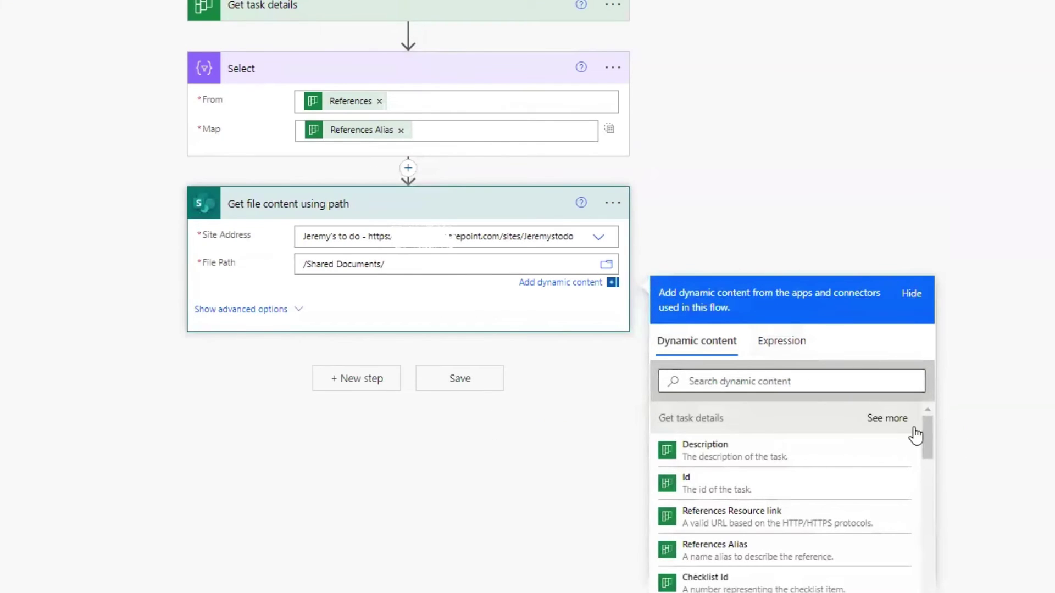
{"action": "scroll", "coordinate": [982, 438], "scroll_direction": "down", "scroll_amount": 2}
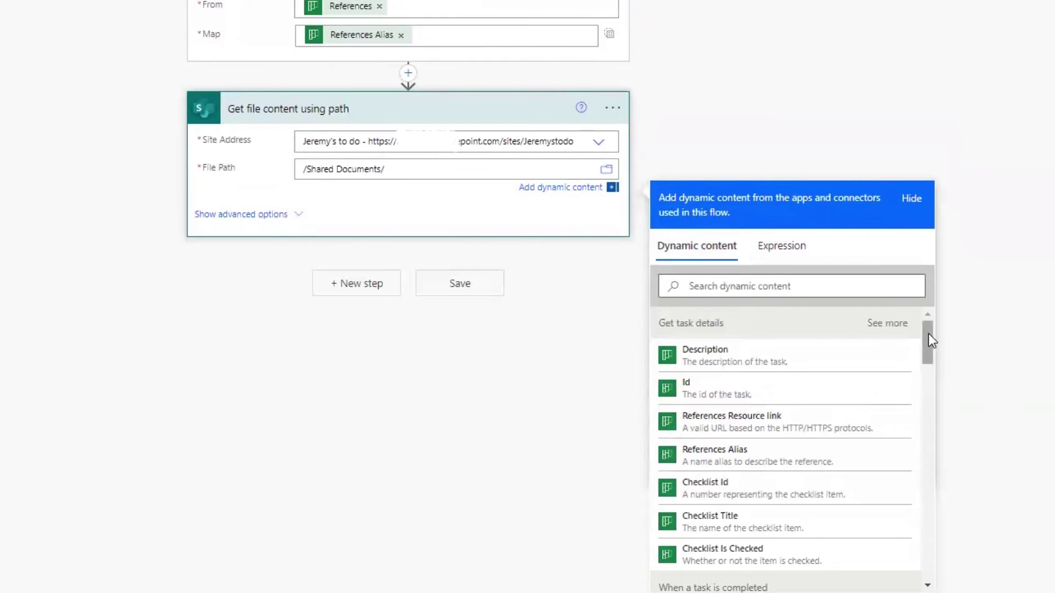
{"action": "left_click_drag", "start_coordinate": [929, 334], "coordinate": [930, 538]}
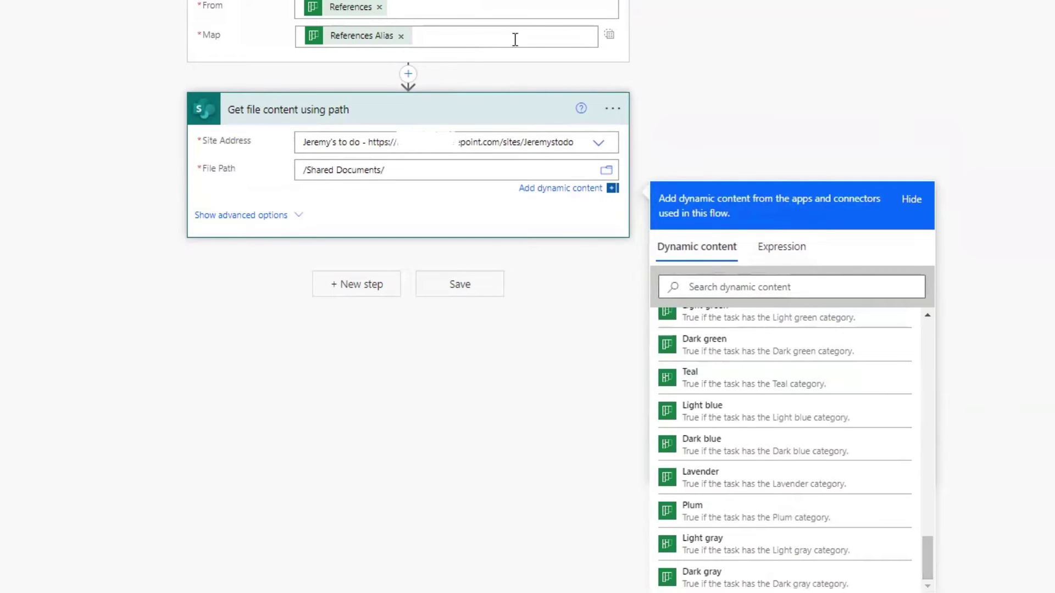
- Search for "apply to each", insert an Apply to each loop directly after Select, and use the Select Output as its input
{"action": "left_click", "coordinate": [408, 75]}
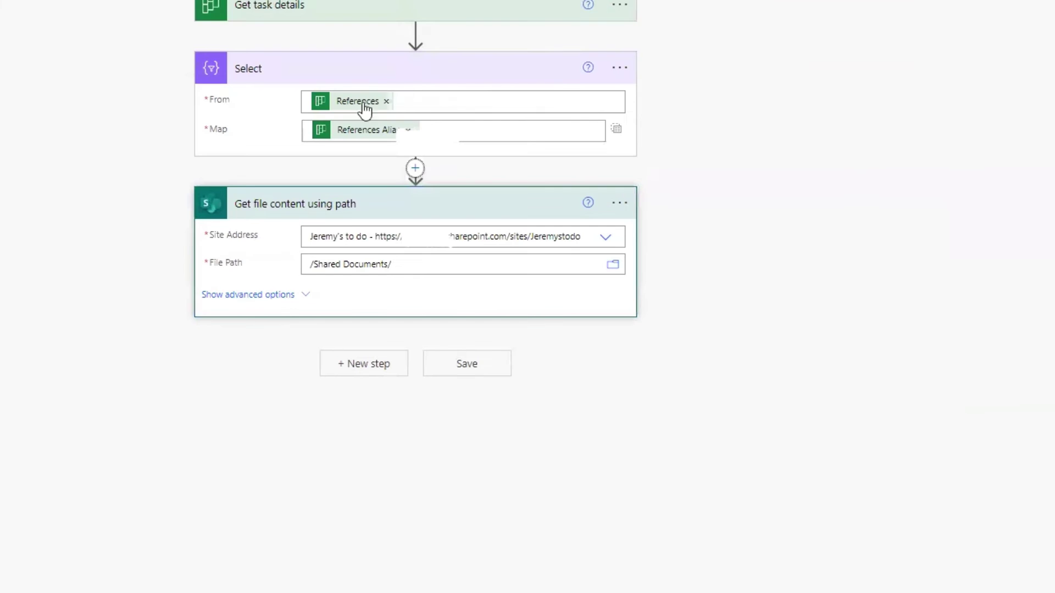
{"action": "left_click", "coordinate": [415, 169]}
{"action": "left_click", "coordinate": [406, 191]}
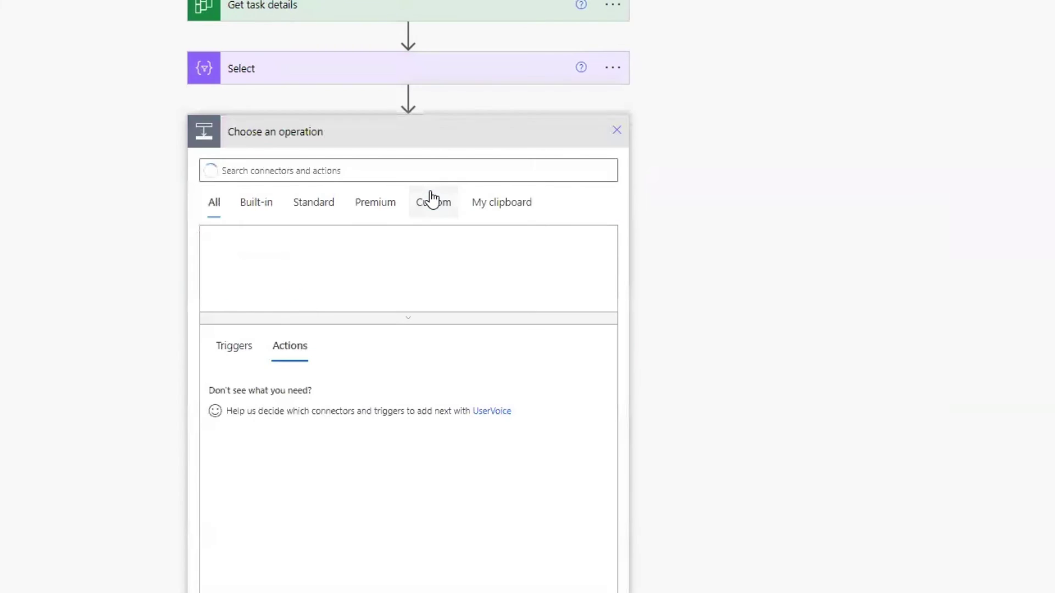
{"action": "type", "text": "app"}
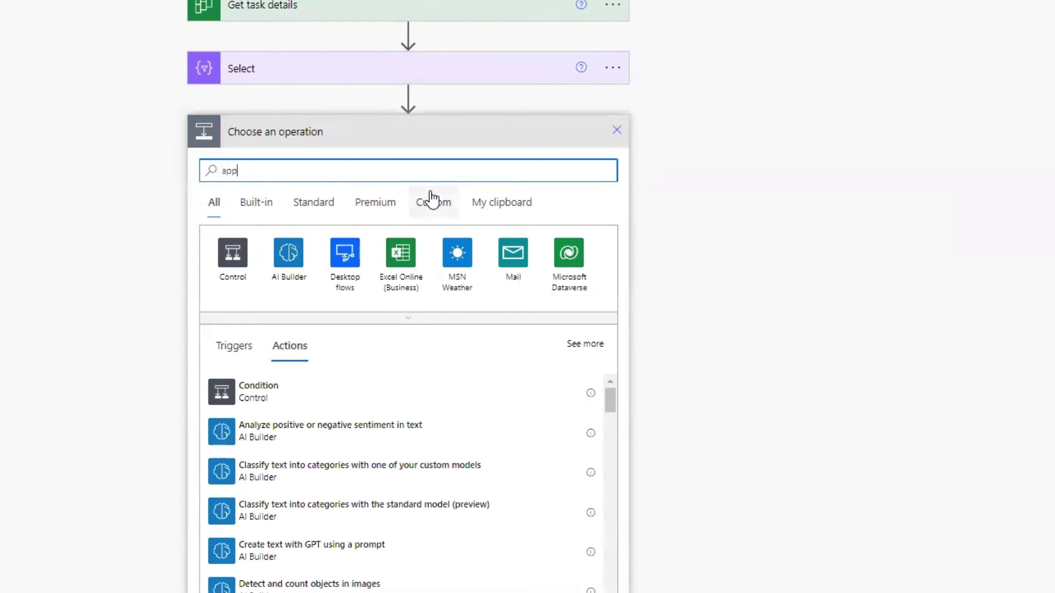
{"action": "type", "text": "ly to each"}
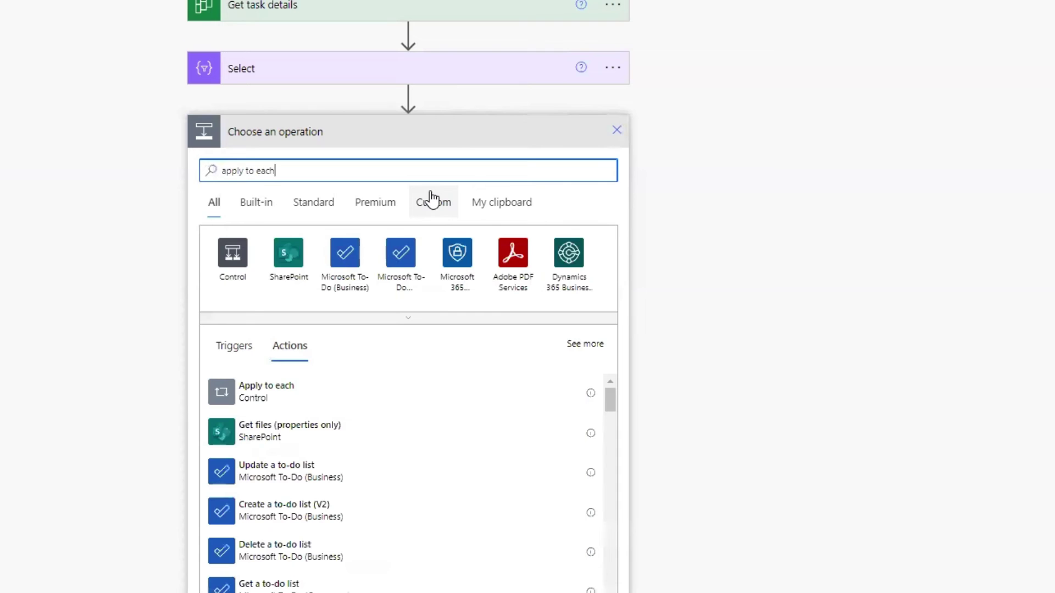
{"action": "left_click", "coordinate": [269, 401]}
{"action": "left_click", "coordinate": [311, 182]}
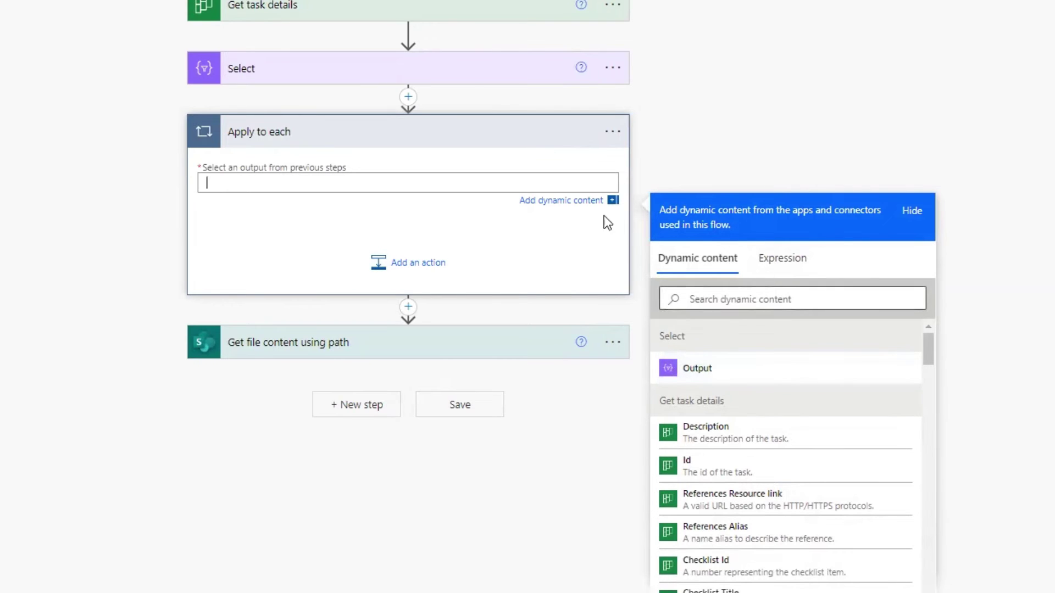
{"action": "left_click", "coordinate": [714, 373]}
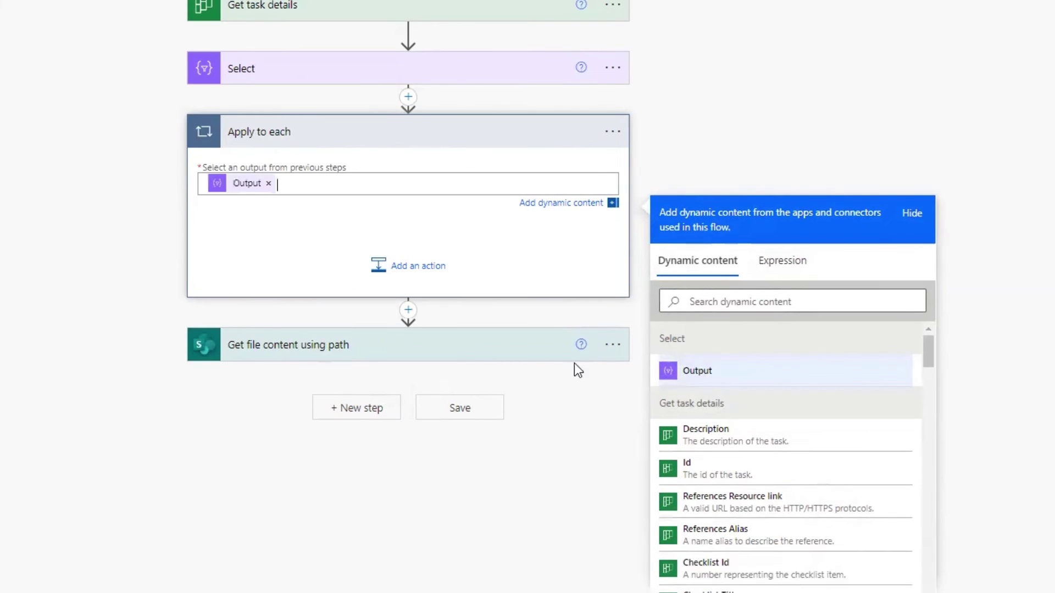
- Move "Get file content using path" into the Apply to each loop and append the loop's Current item after "/Shared Documents/" in File Path
{"action": "left_click_drag", "start_coordinate": [305, 356], "coordinate": [268, 239]}
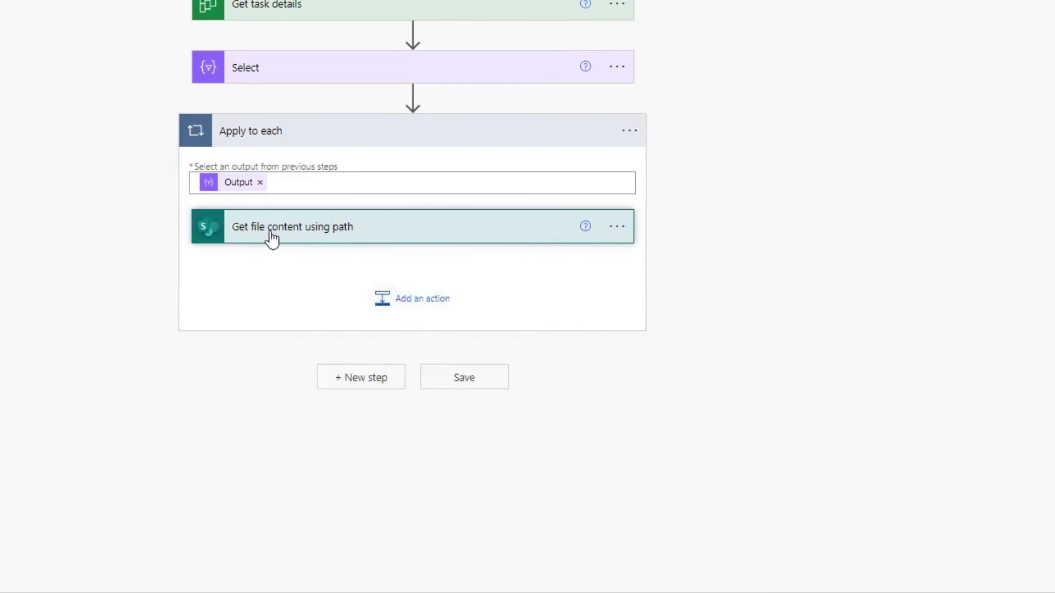
{"action": "left_click", "coordinate": [302, 240]}
{"action": "left_click", "coordinate": [438, 281]}
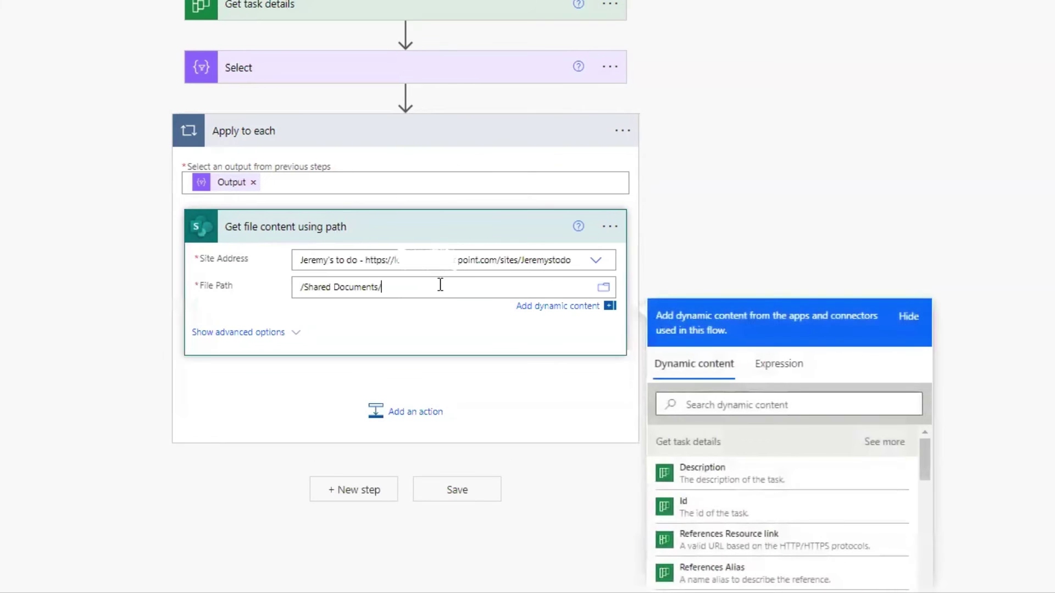
{"action": "scroll", "coordinate": [1018, 401], "scroll_direction": "down", "scroll_amount": 2}
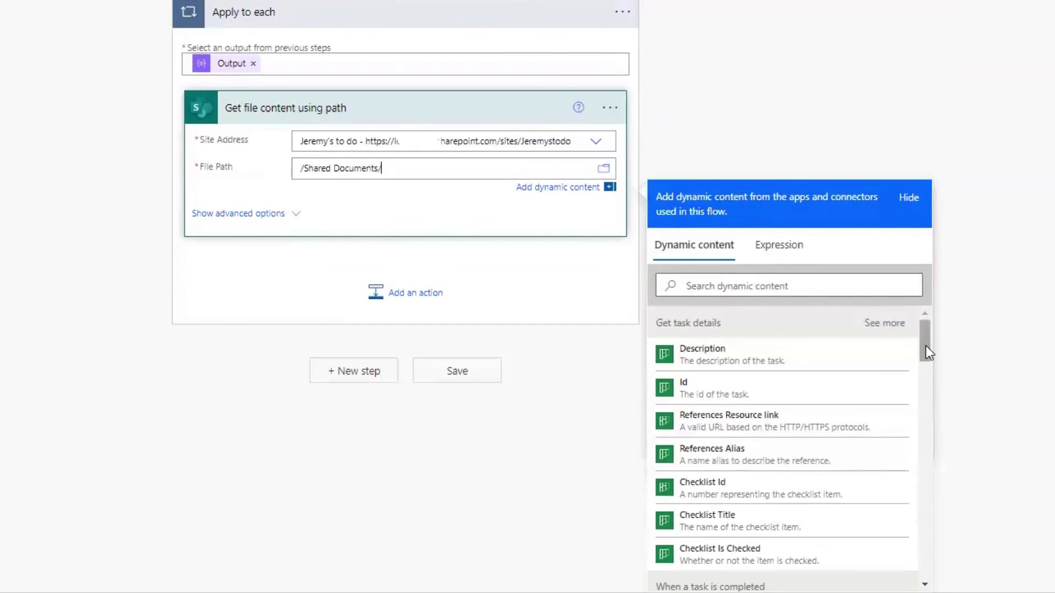
{"action": "left_click_drag", "start_coordinate": [926, 345], "coordinate": [934, 567]}
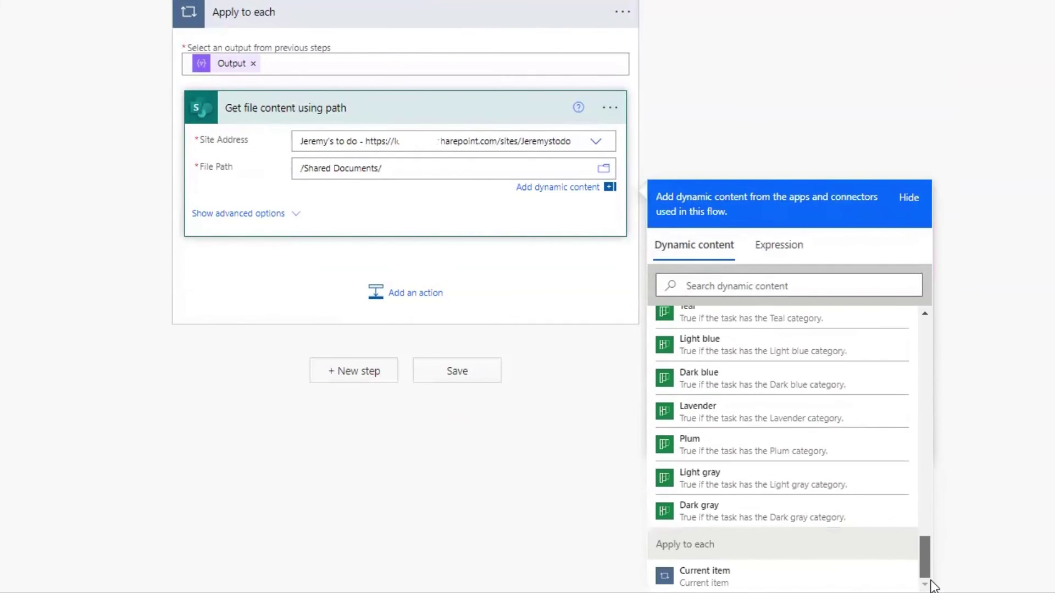
{"action": "left_click", "coordinate": [728, 586]}
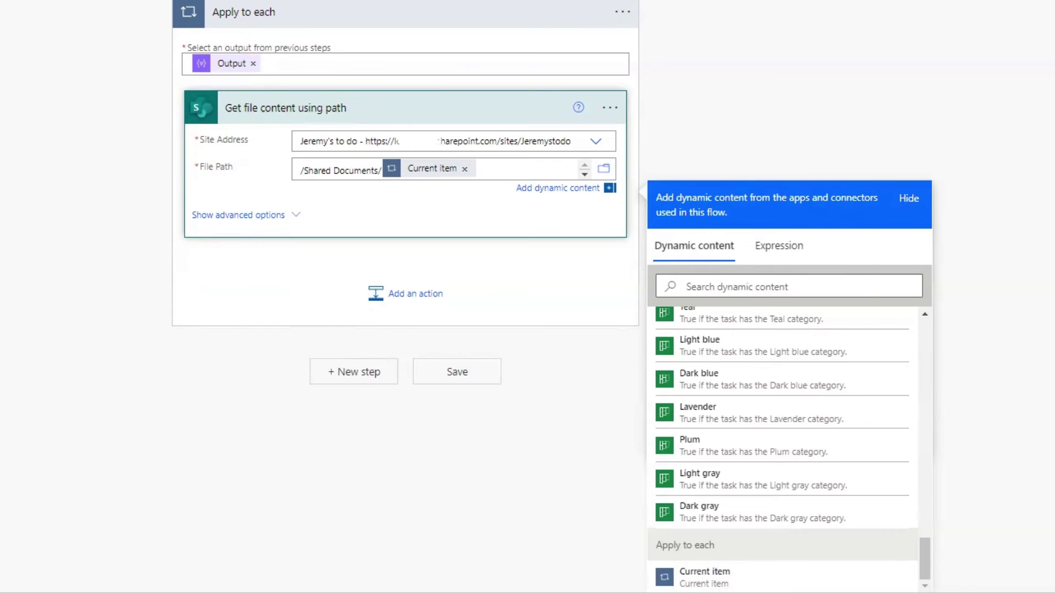
- Check the attachment name list in Notepad, and back in Power Automate add "Send an email (V2)" after the file content action in the loop
{"action": "key", "text": "alt+Tab"}
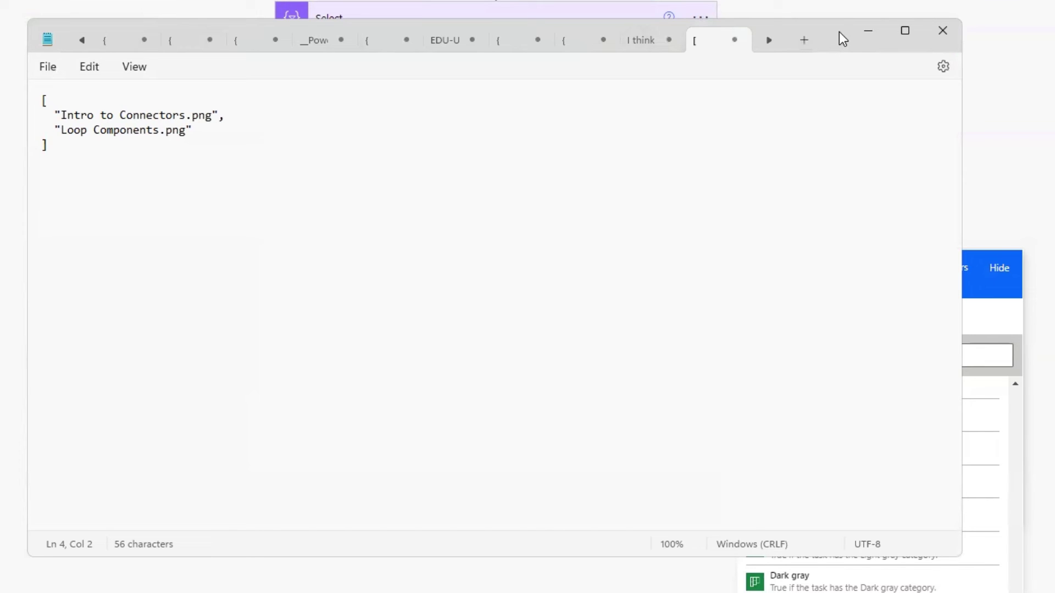
{"action": "key", "text": "alt+Tab"}
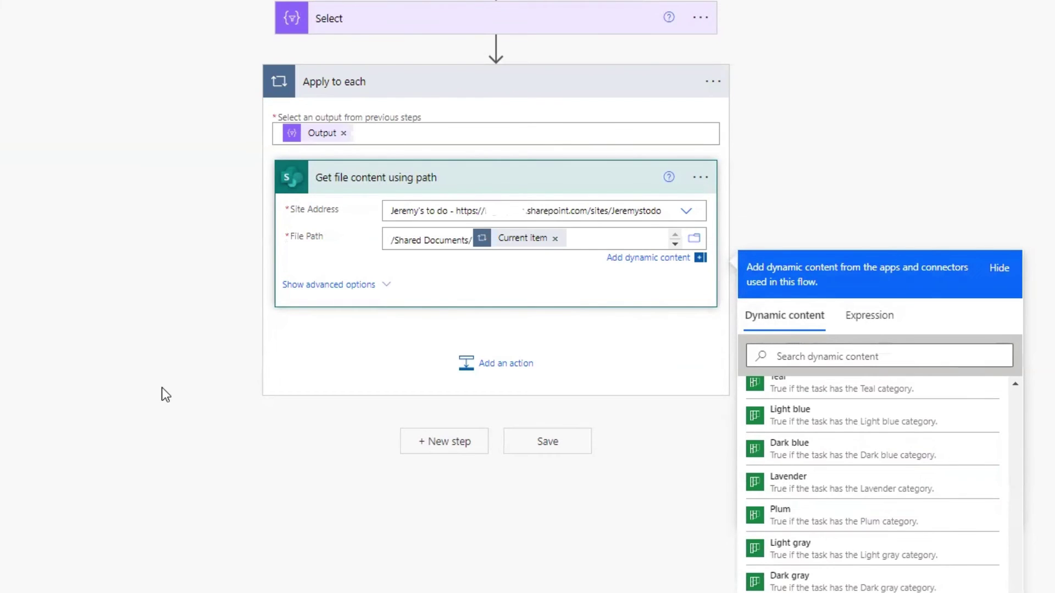
{"action": "left_click", "coordinate": [511, 378]}
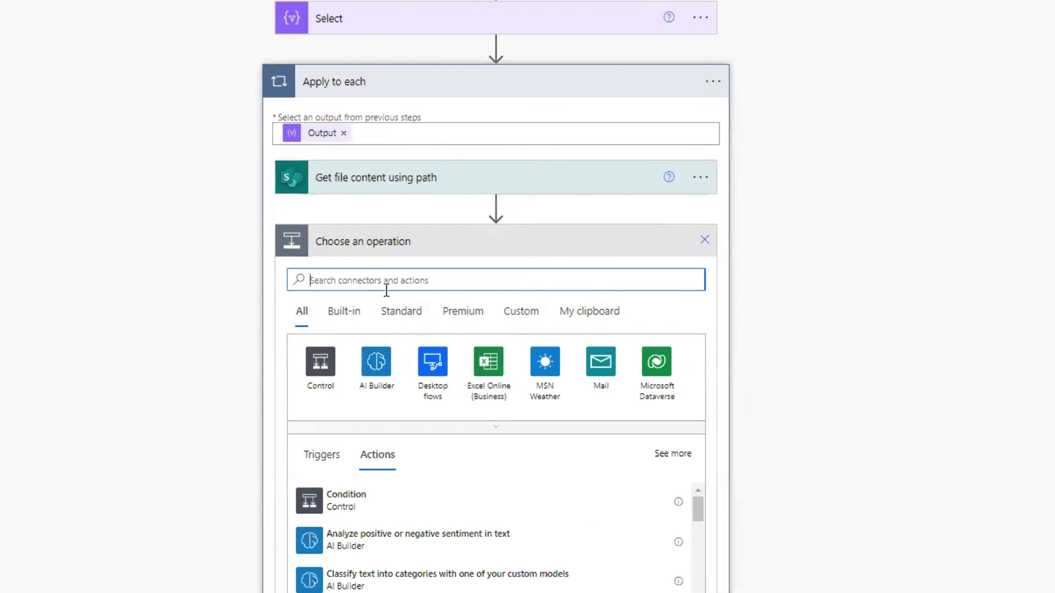
{"action": "type", "text": "send email"}
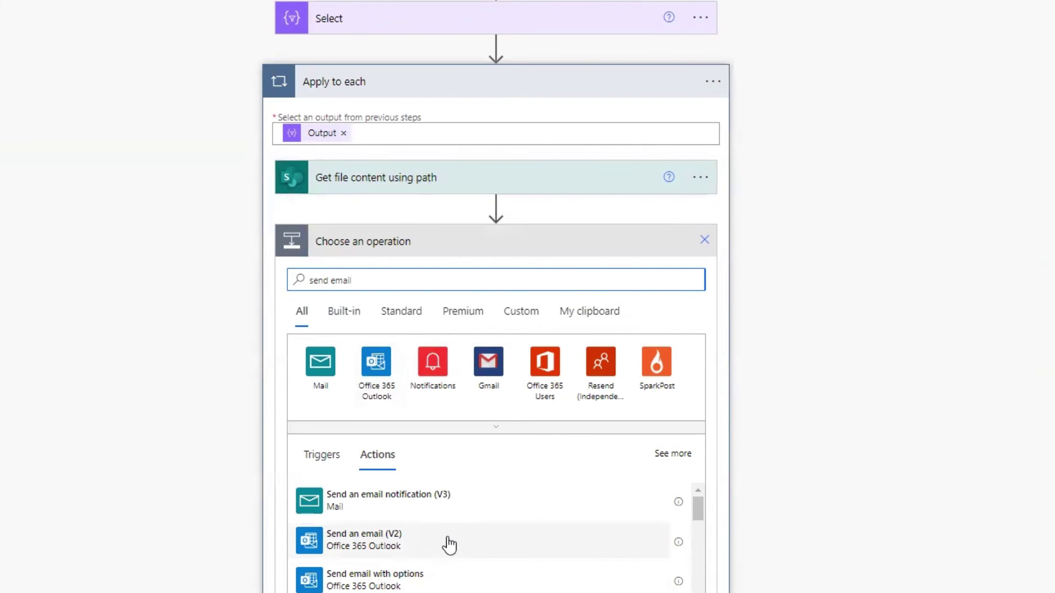
{"action": "left_click", "coordinate": [406, 541]}
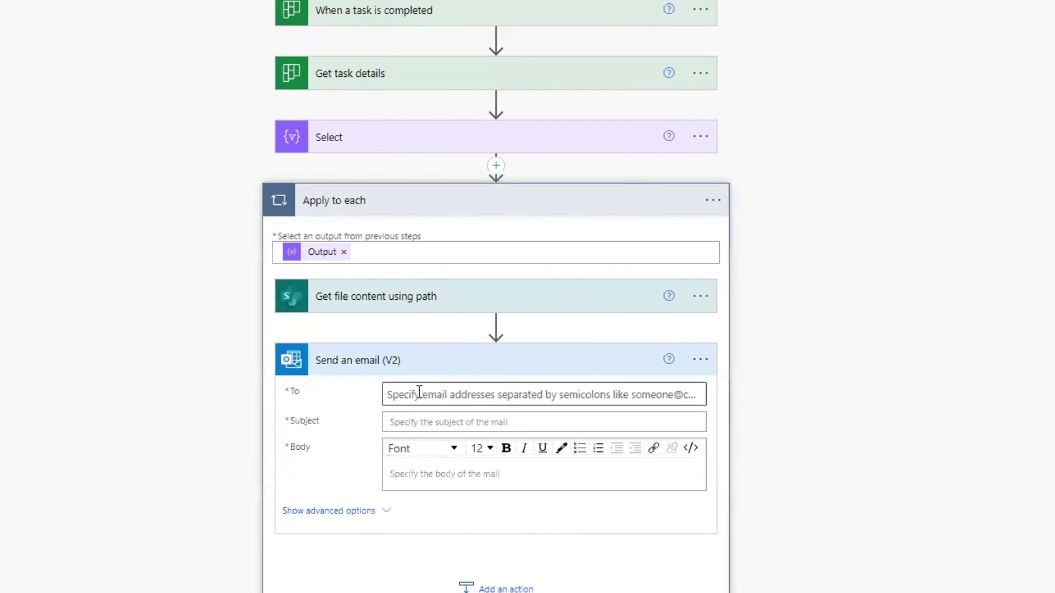
- Address the email to the flow owner, with the subject "Planner Task Attachments" and the body "Hello"
{"action": "left_click", "coordinate": [442, 391]}
{"action": "type", "text": "jeremy"}
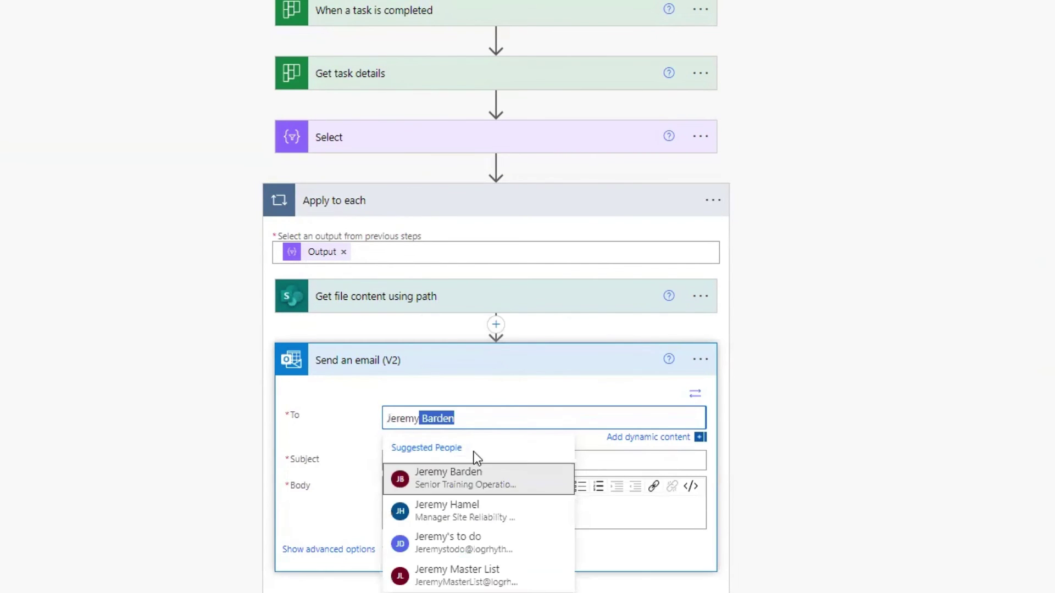
{"action": "left_click", "coordinate": [448, 481]}
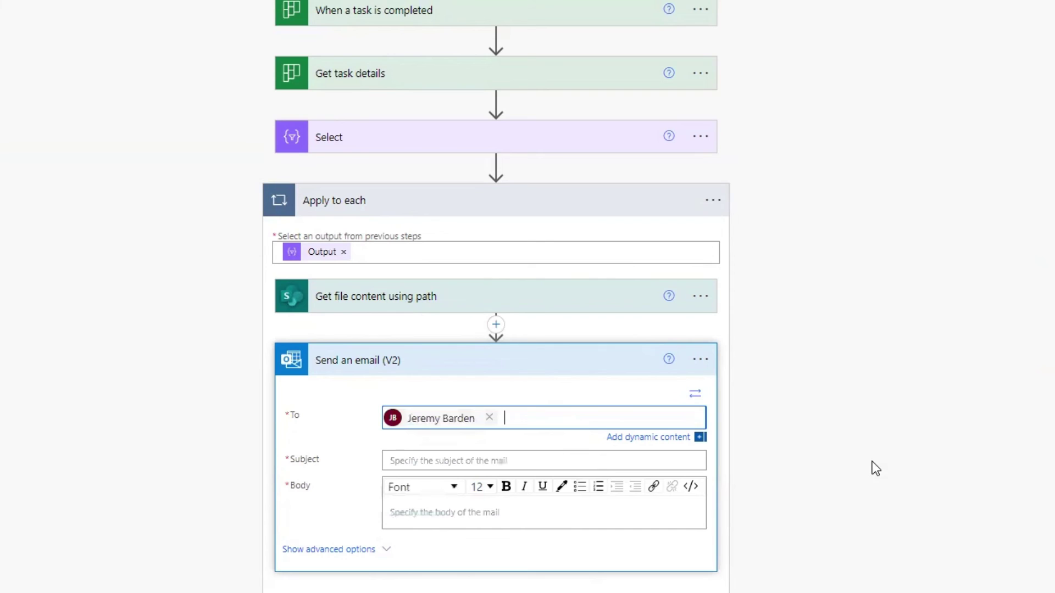
{"action": "left_click", "coordinate": [413, 464]}
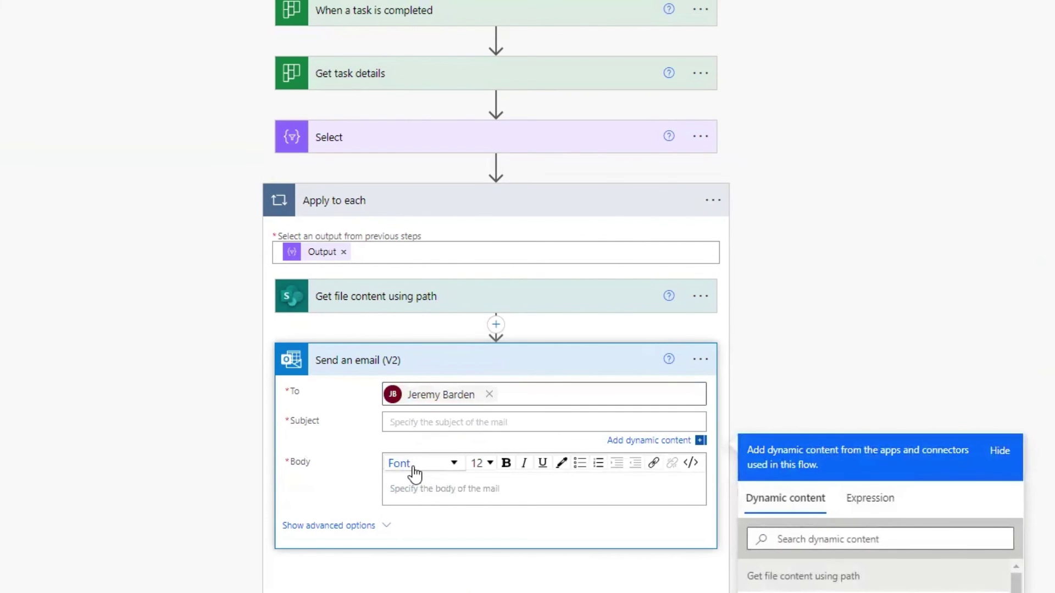
{"action": "type", "text": "Planner Tas"}
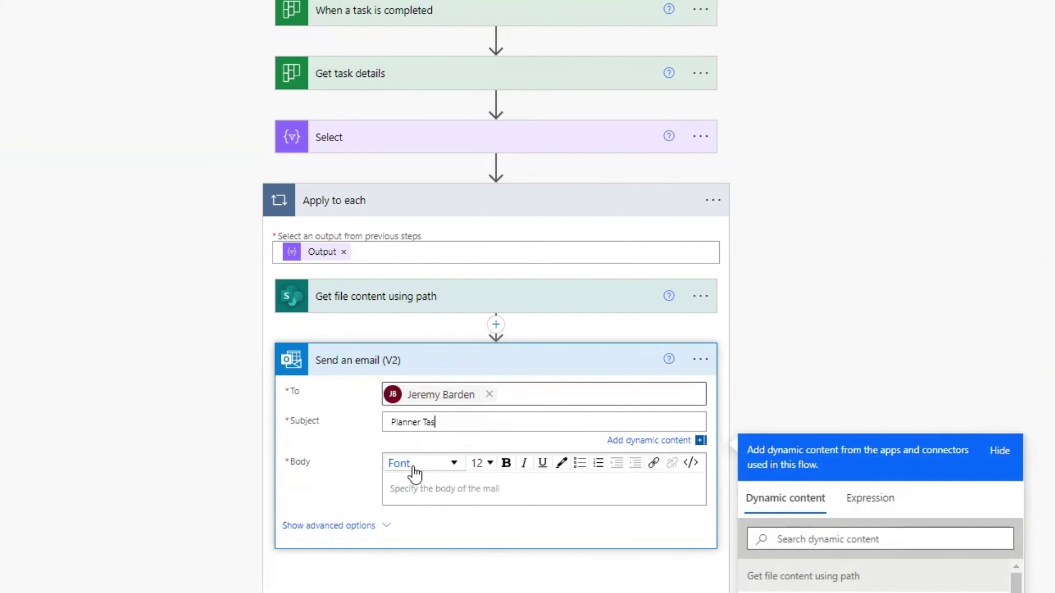
{"action": "type", "text": "k Attachments"}
{"action": "left_click", "coordinate": [431, 496]}
{"action": "type", "text": "Hello"}
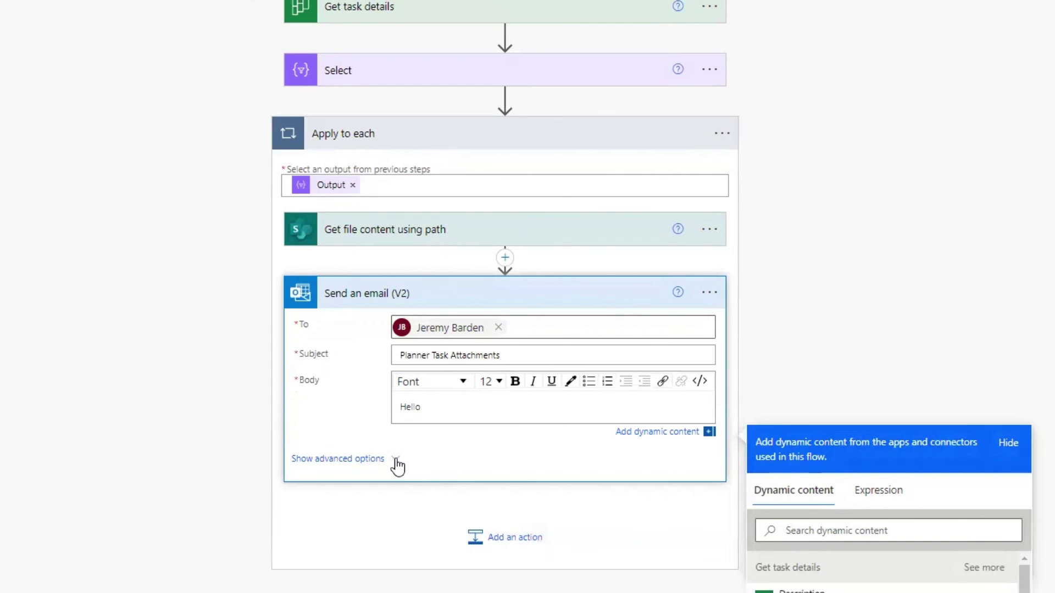
- Show the email's advanced options and name the first attachment "PlannerTask.png"
{"action": "left_click", "coordinate": [376, 462]}
{"action": "scroll", "coordinate": [662, 395], "scroll_direction": "down", "scroll_amount": 2}
{"action": "scroll", "coordinate": [669, 395], "scroll_direction": "down", "scroll_amount": 2}
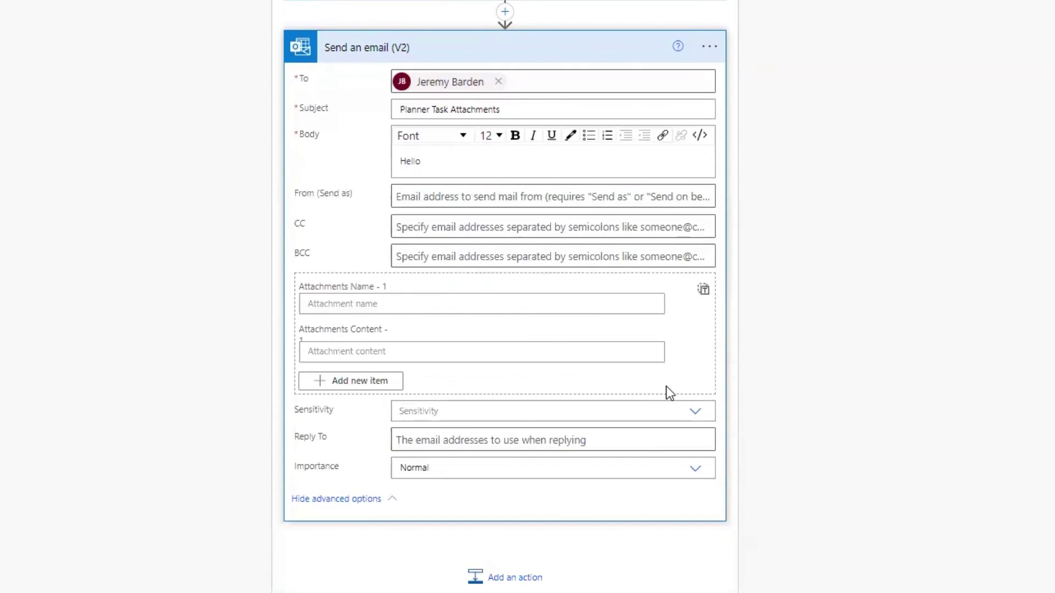
{"action": "left_click", "coordinate": [379, 303]}
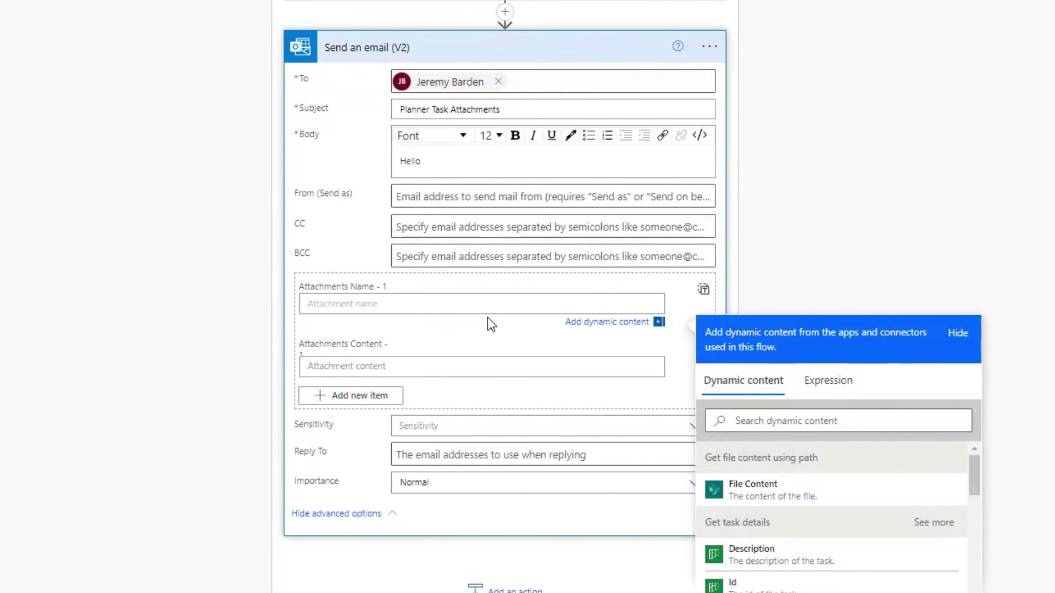
{"action": "type", "text": "Planner"}
{"action": "type", "text": "Task"}
{"action": "type", "text": ".pd"}
{"action": "type", "text": "pn"}
{"action": "type", "text": "g"}
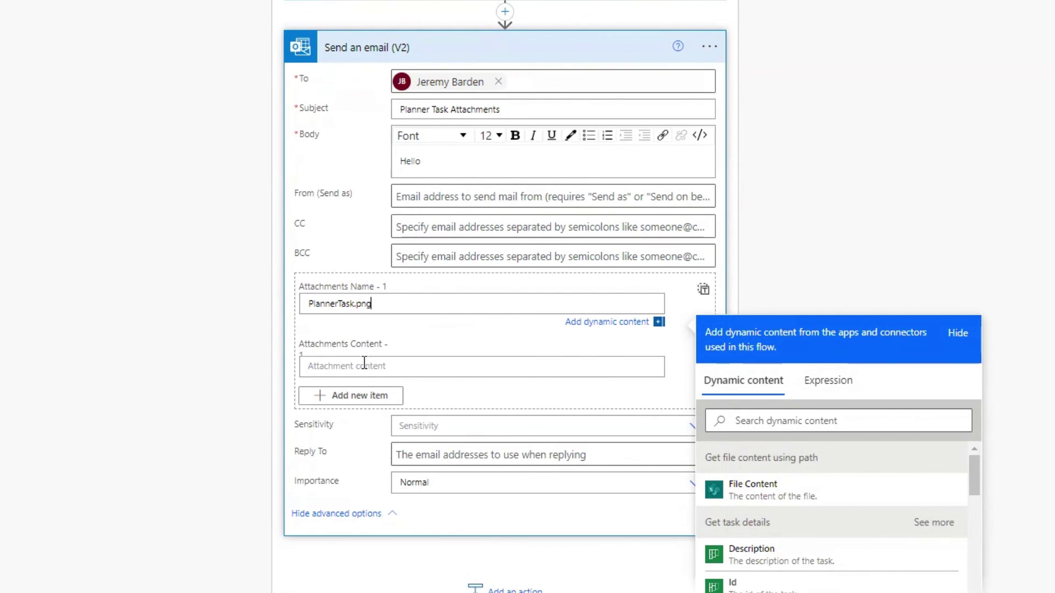
- Set the attachment's content to the File Content output of "Get file content using path"
{"action": "left_click", "coordinate": [364, 368]}
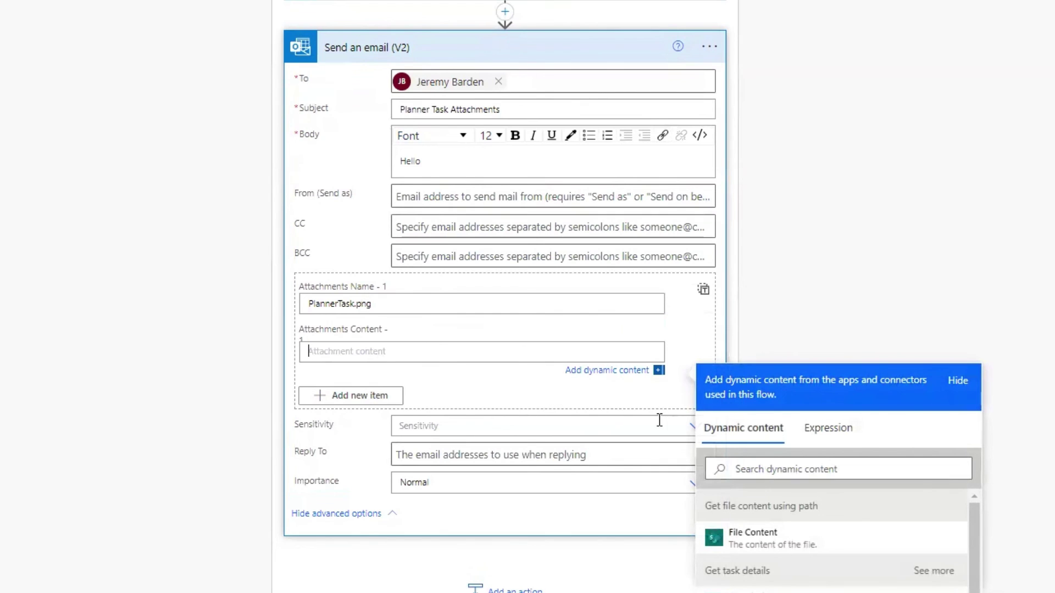
{"action": "scroll", "coordinate": [659, 420], "scroll_direction": "down", "scroll_amount": 3}
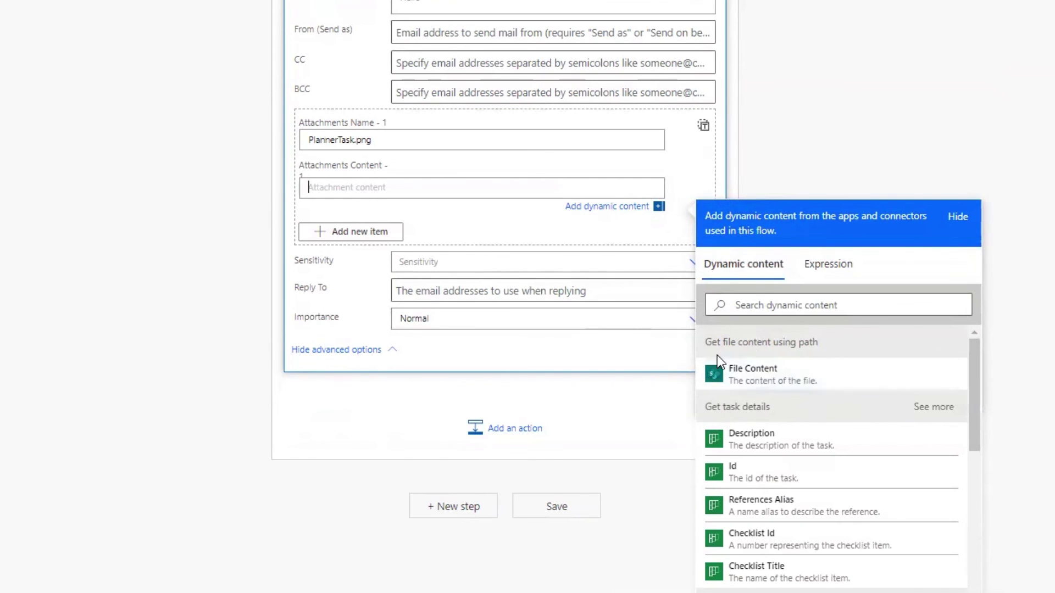
{"action": "left_click", "coordinate": [774, 378]}
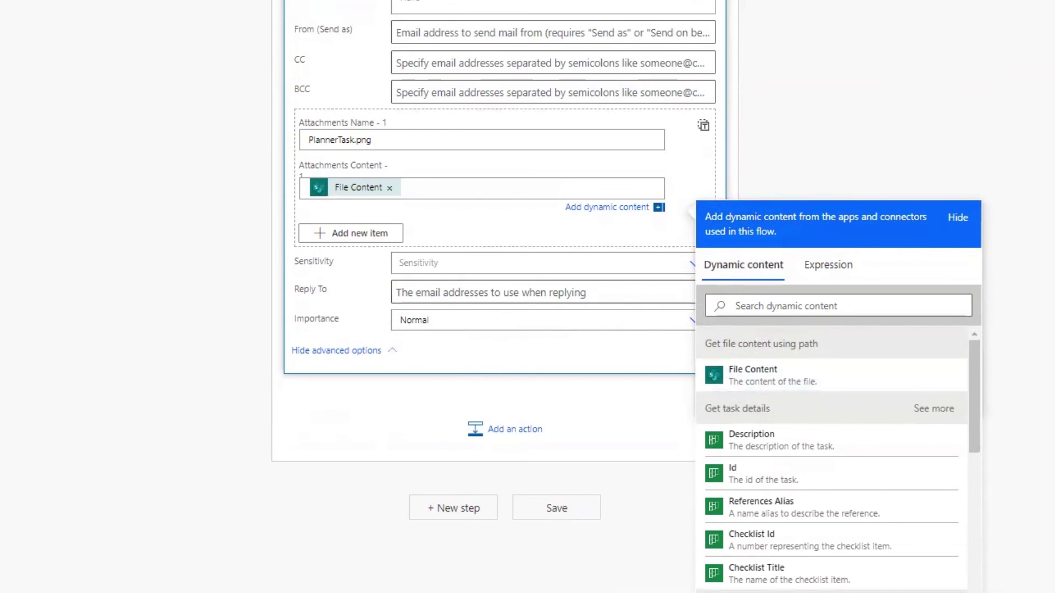
{"action": "left_click", "coordinate": [1022, 245]}
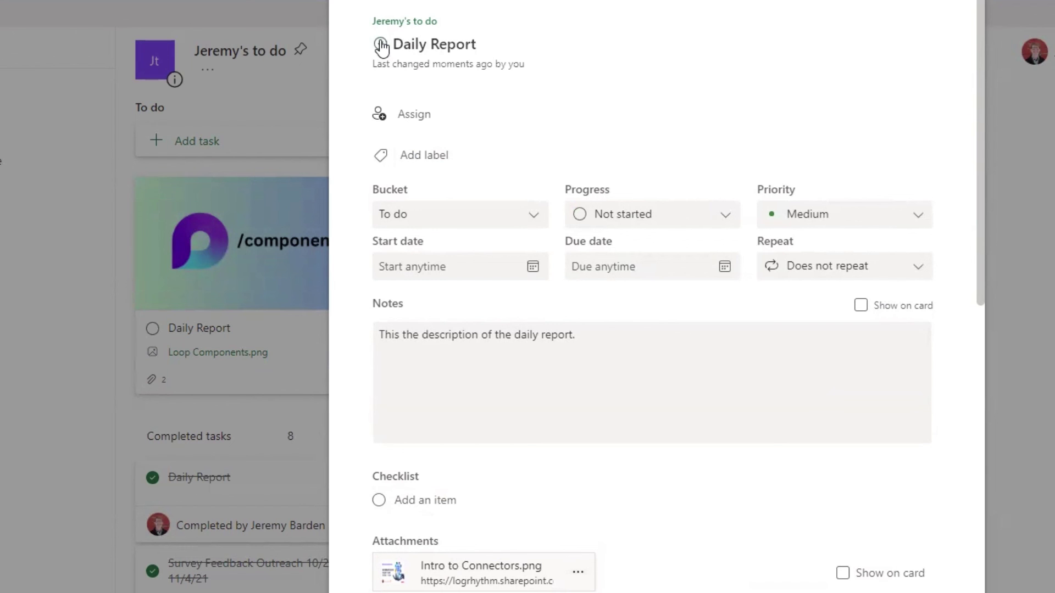
- Mark the open Daily Report task as complete in Planner, then refresh the flow's run history in Power Automate
{"action": "left_click", "coordinate": [382, 42]}
{"action": "left_click", "coordinate": [954, 8]}
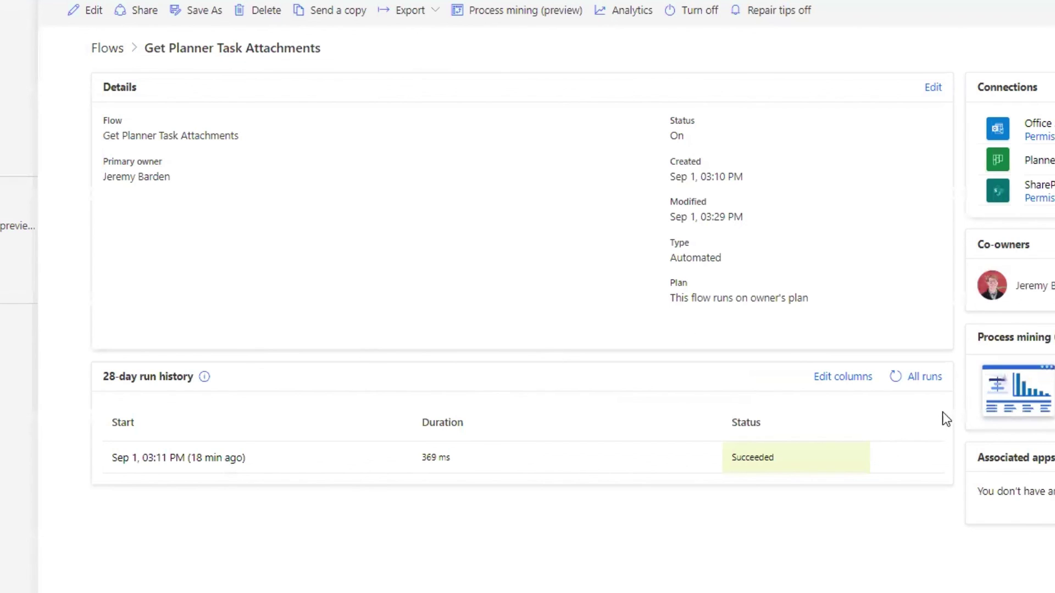
{"action": "left_click", "coordinate": [896, 377]}
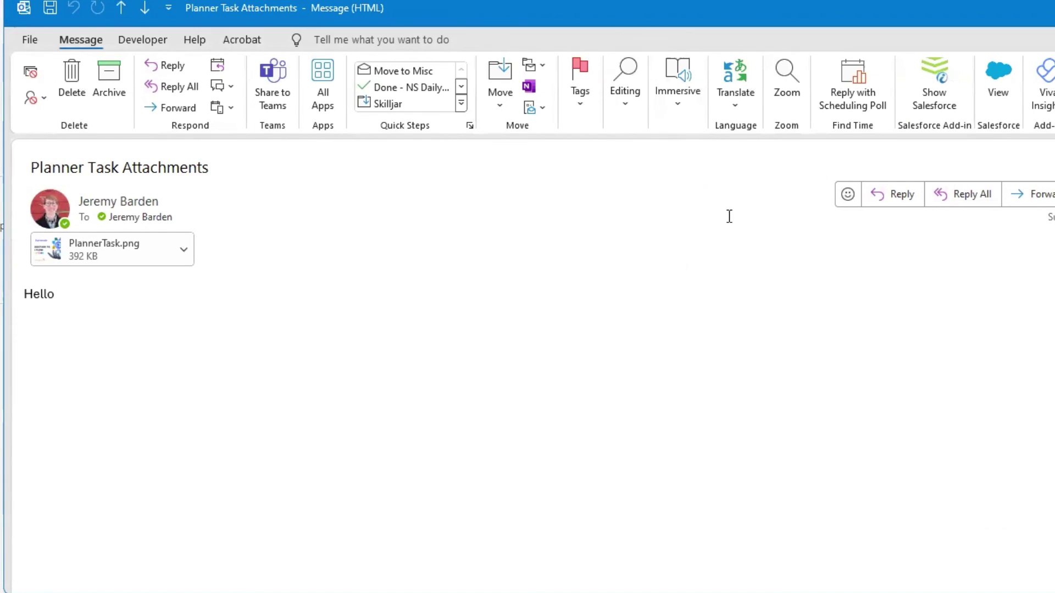
- Open the PlannerTask.png attachment in each received "Planner Task Attachments" email in Outlook to check its image
{"action": "left_click", "coordinate": [133, 252]}
{"action": "double_click", "coordinate": [133, 252]}
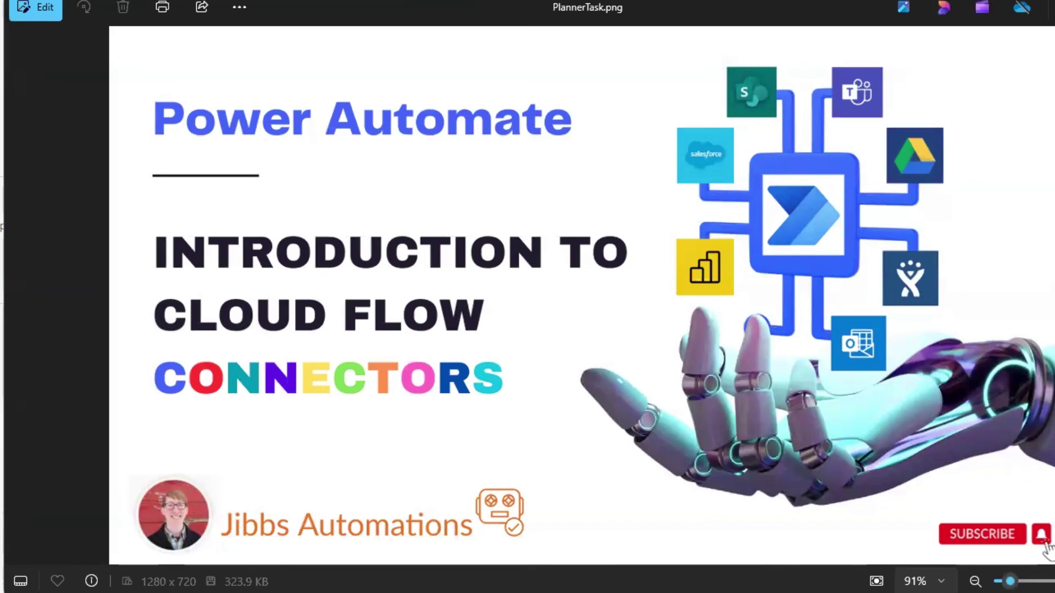
{"action": "key", "text": "alt+F4"}
{"action": "key", "text": "alt+Tab"}
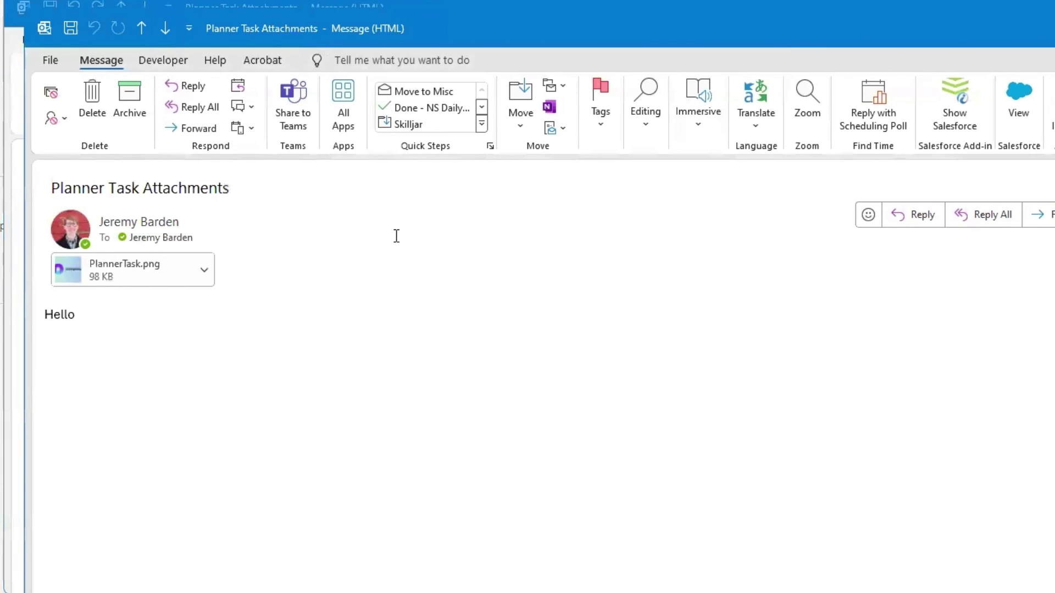
{"action": "left_click", "coordinate": [139, 275]}
{"action": "double_click", "coordinate": [139, 277]}
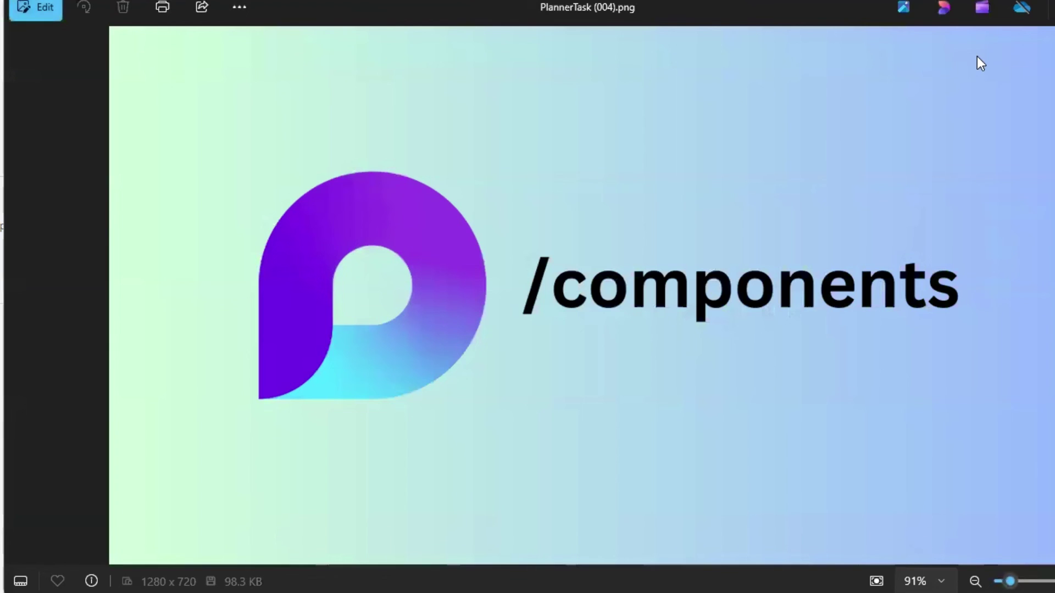